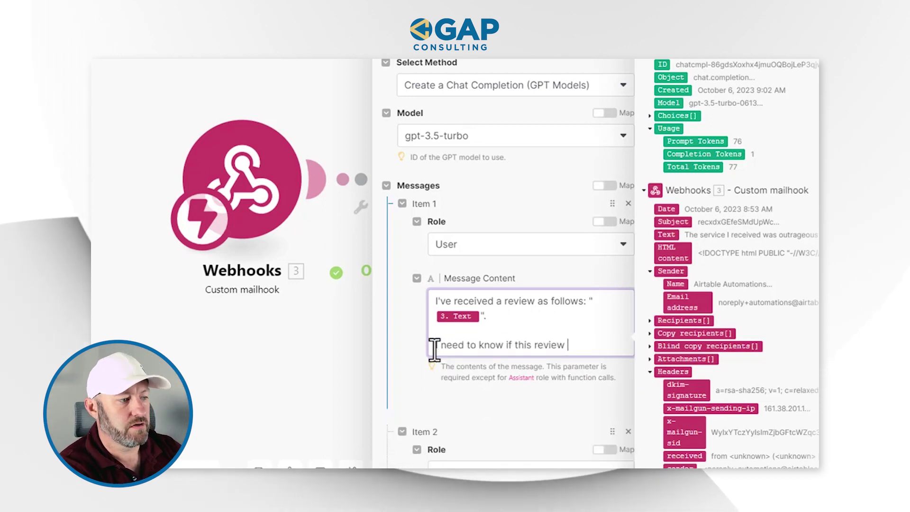
Reword the second OpenAI prompt to require a quoted "Yes" or "No" follow-up answer, and save it.
text(requires fur)
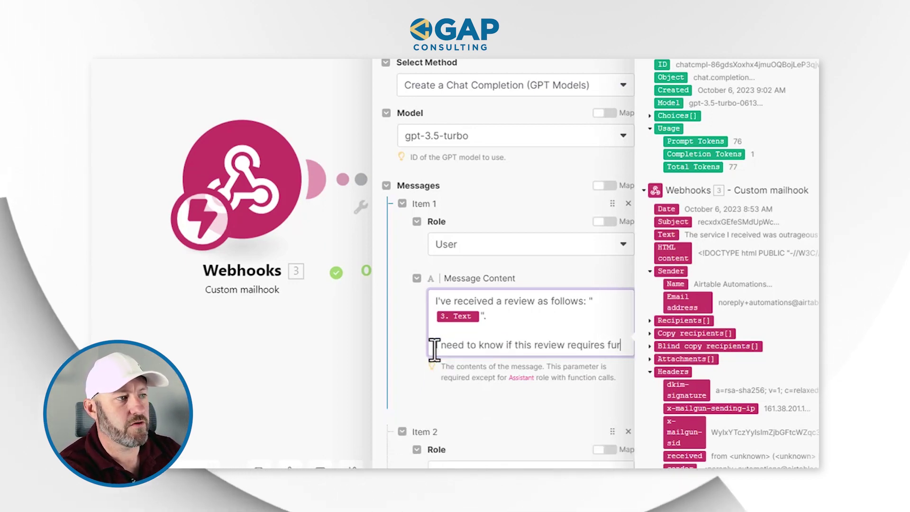
text(ther follow up )
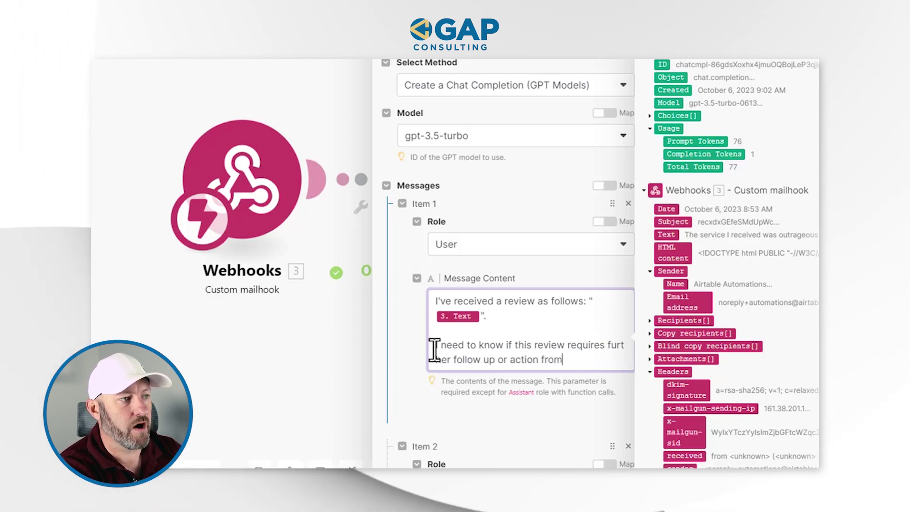
text(or action from me. Please )
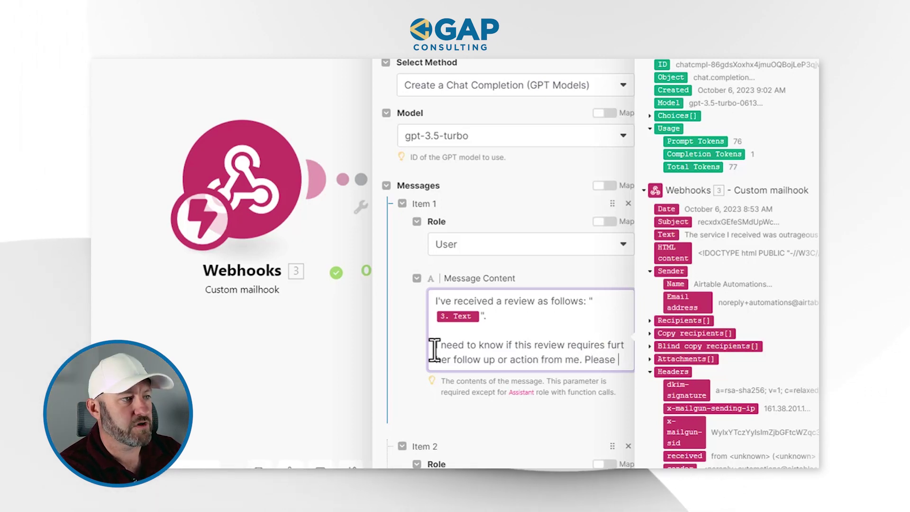
text(respond with either)
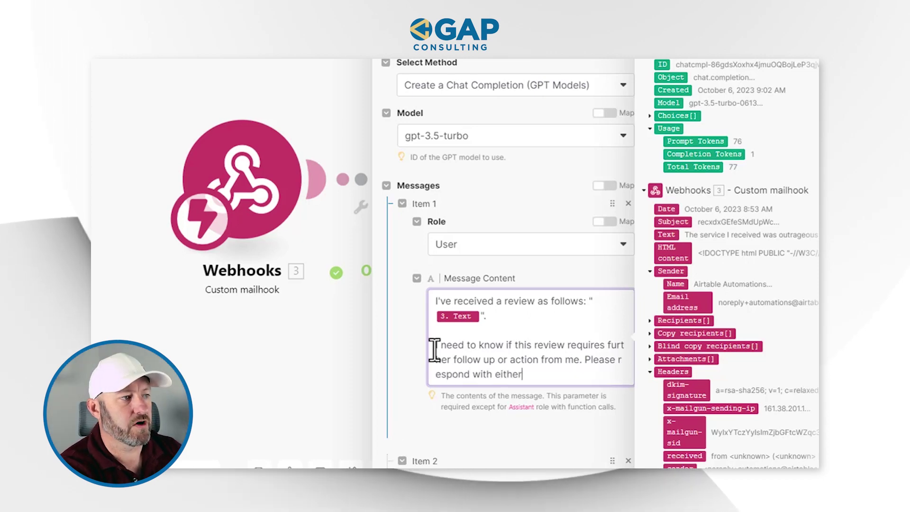
text( Yes, )
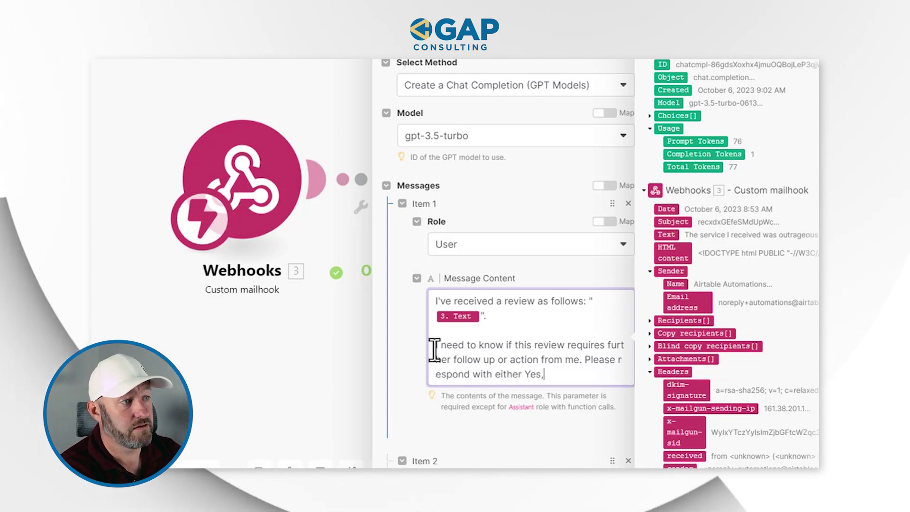
text(for additional follow up or No for no additional follow up.)
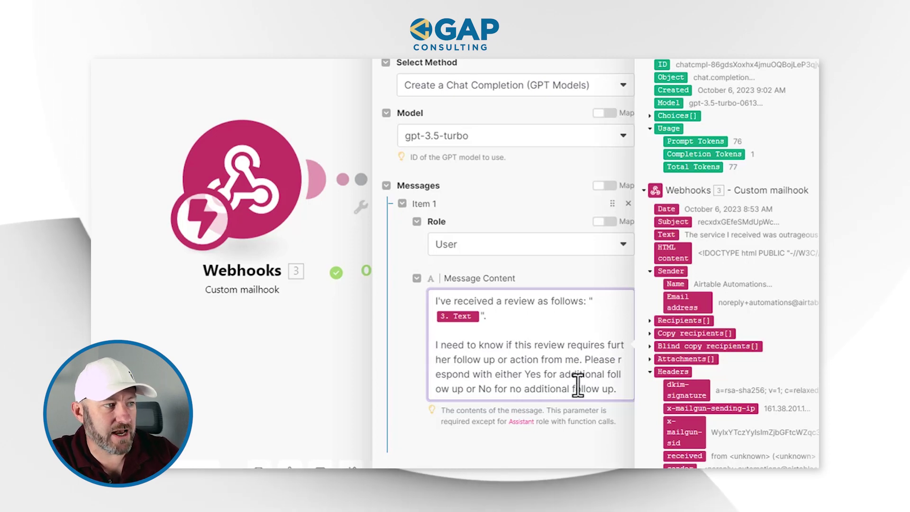
click(527, 374)
text(")
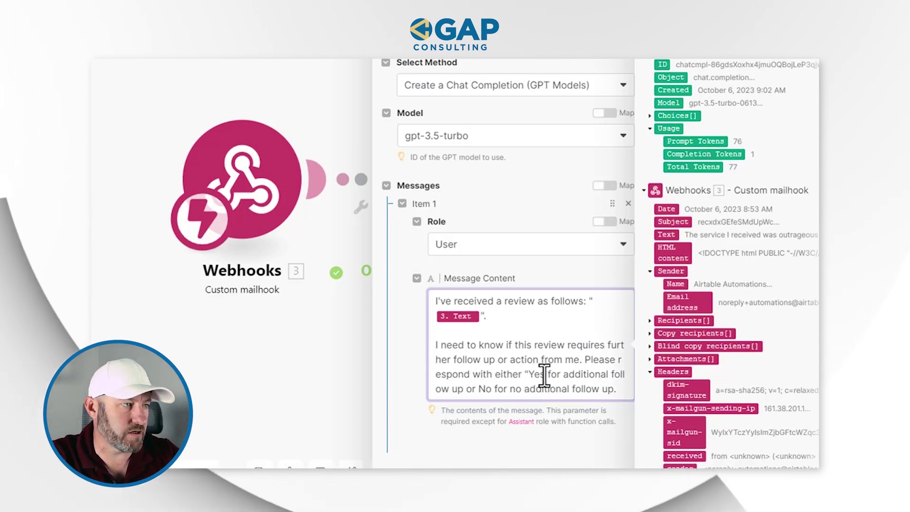
click(500, 388)
text(")
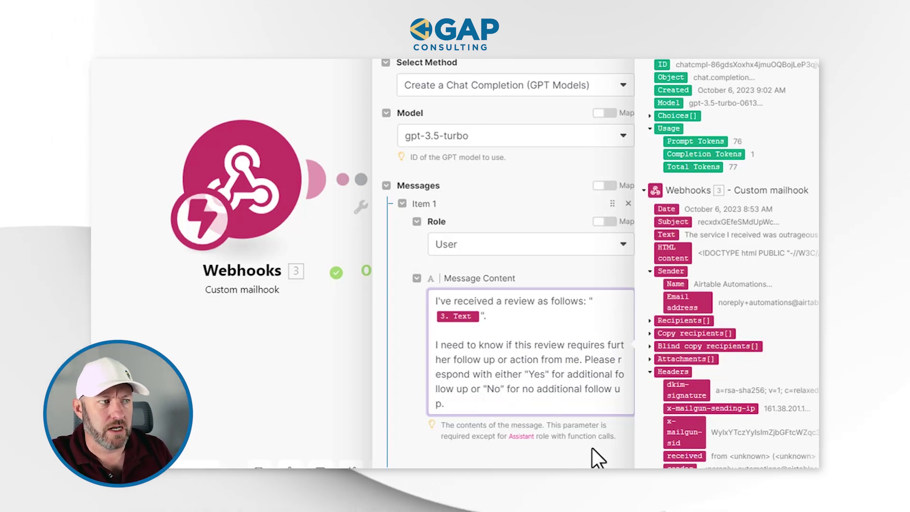
scroll(599, 446, down, 2)
click(628, 449)
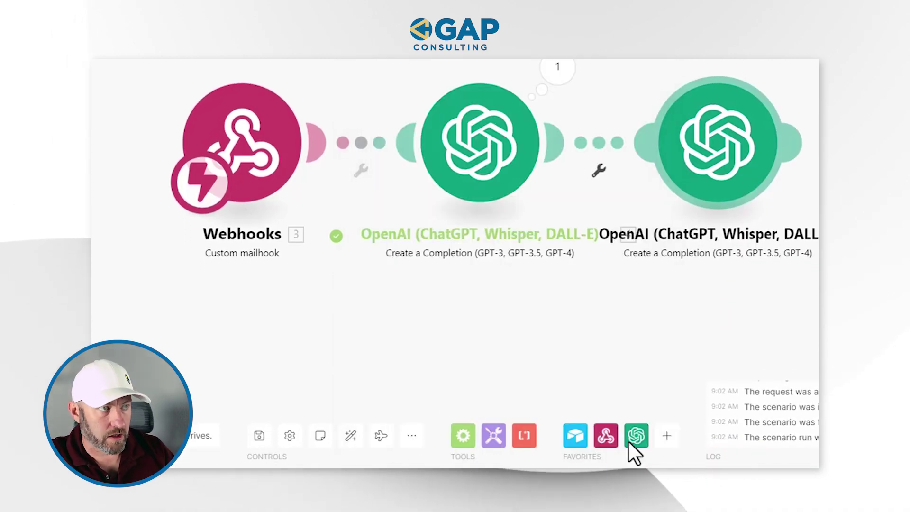
Start a test run of only the second OpenAI module and clear the mistakenly pasted JSON from Text.
right_click(720, 177)
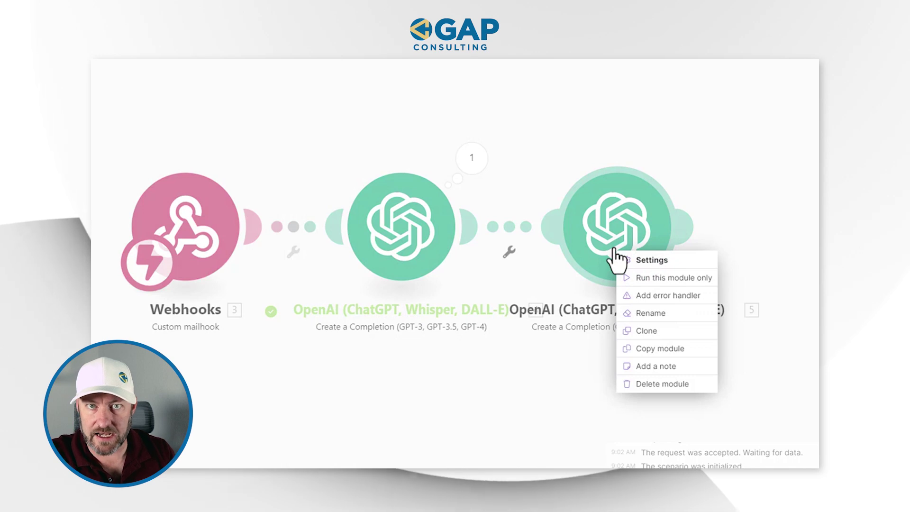
click(663, 279)
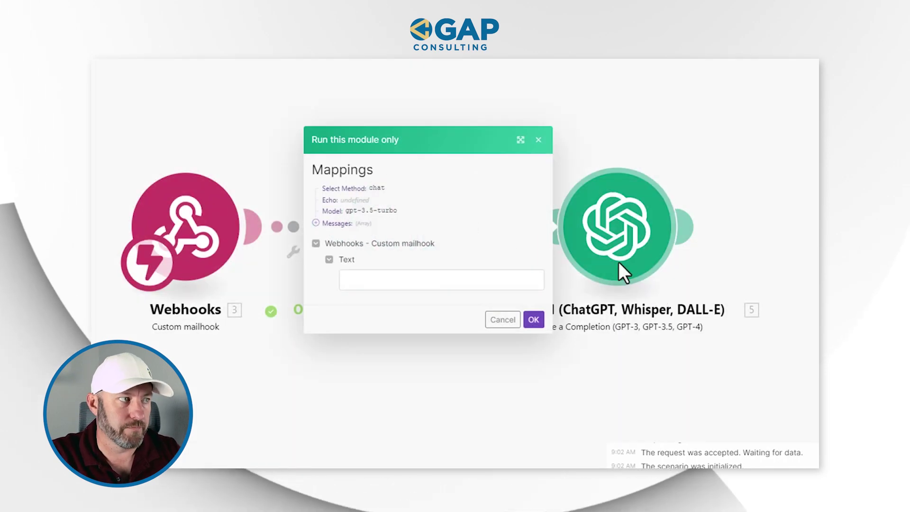
click(451, 279)
key(ctrl+v)
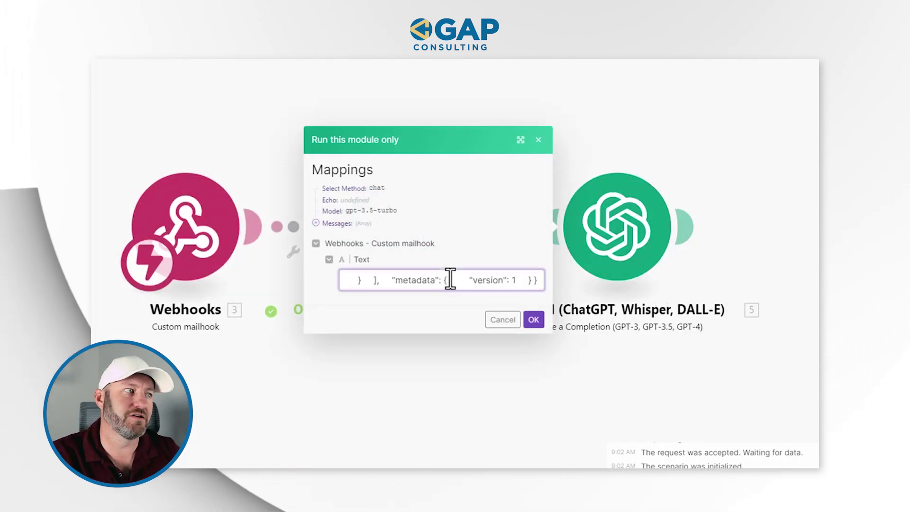
key(ctrl+a)
key(BackSpace)
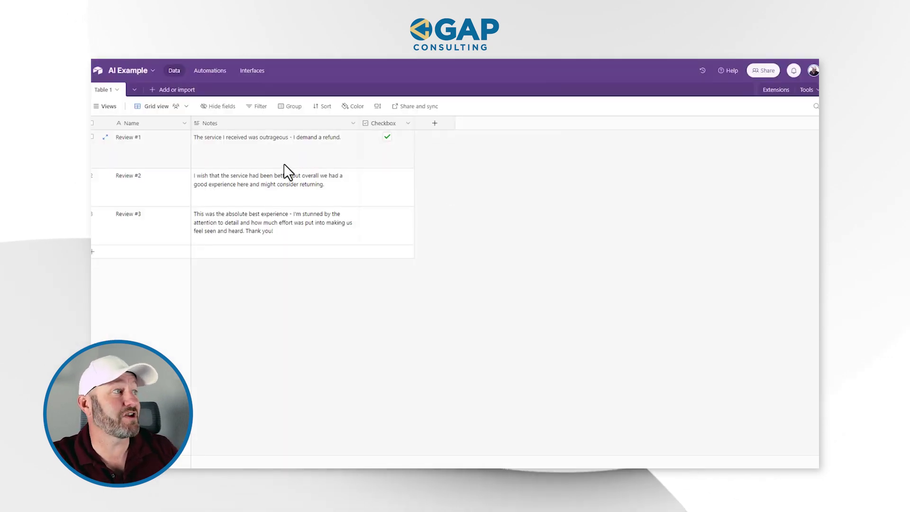
Select Review #1's refund-complaint Notes text in Airtable to use as the test input.
click(284, 158)
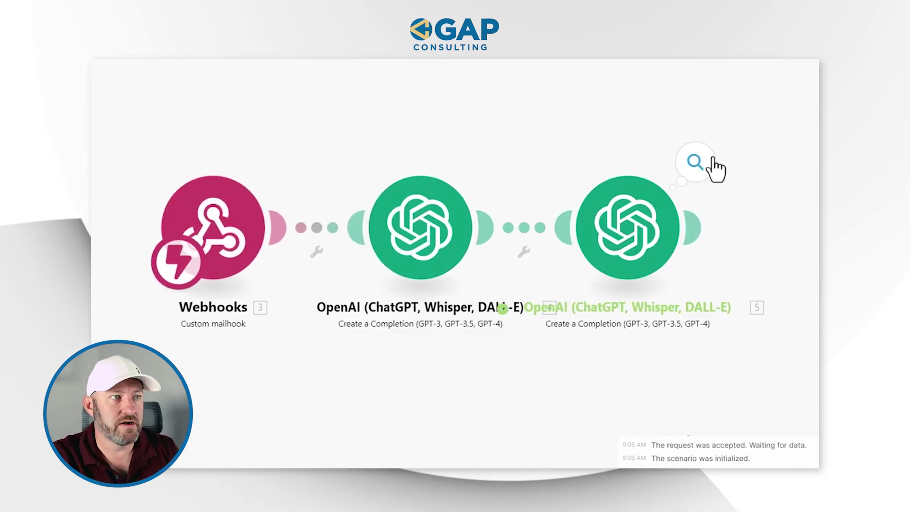
Open the second OpenAI module's results and expand Choices > 1 > Message to reveal the answer Yes.
click(706, 165)
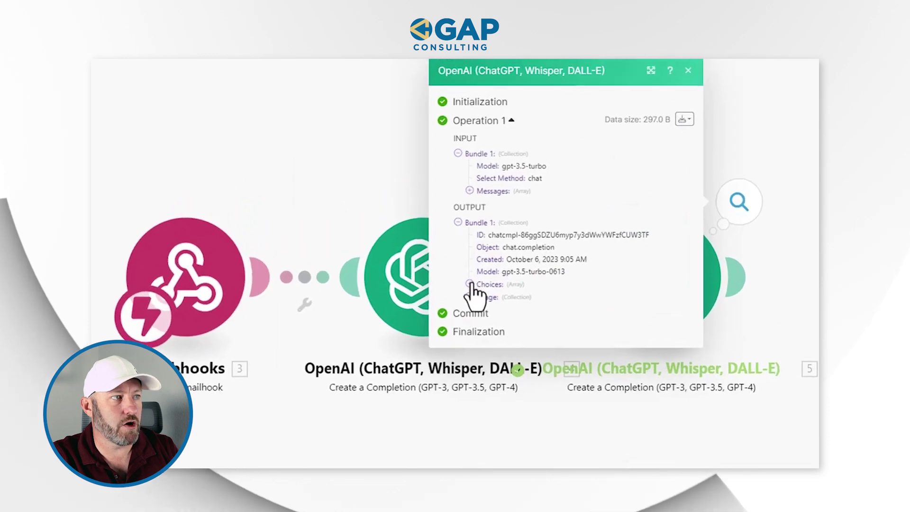
click(460, 233)
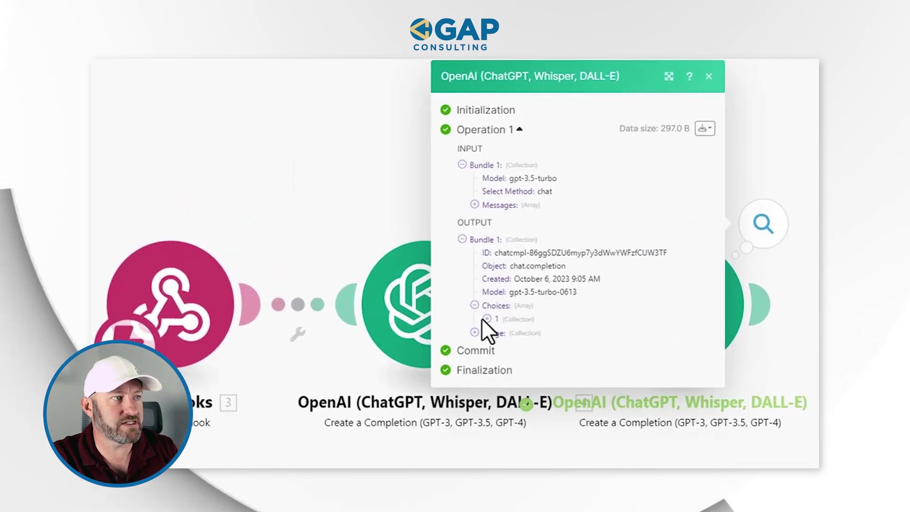
click(487, 318)
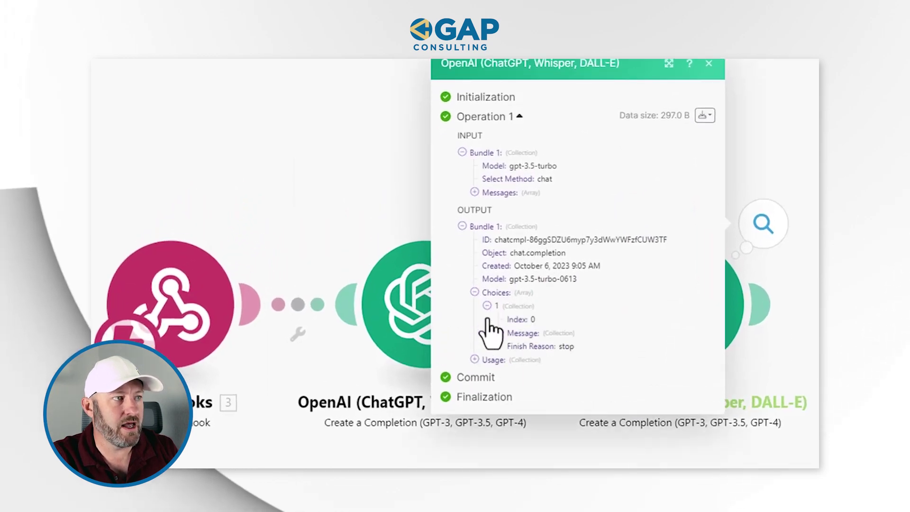
click(500, 346)
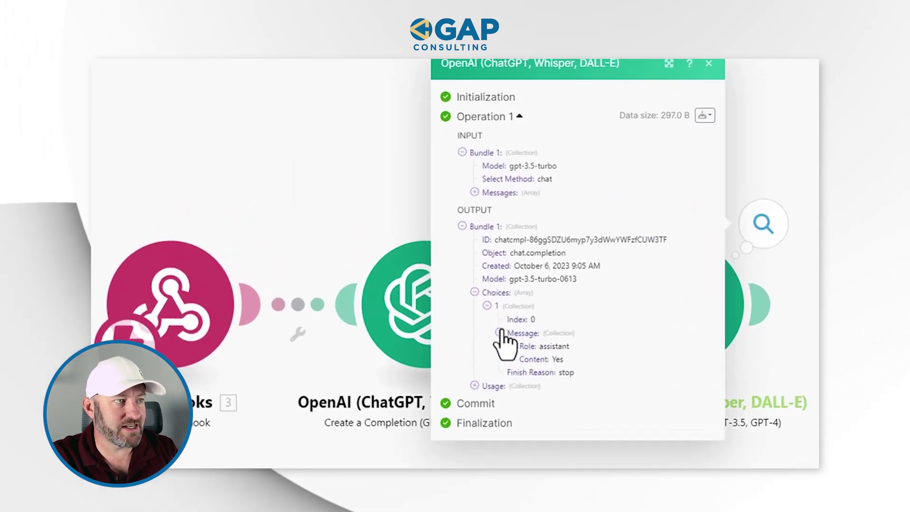
double_click(554, 346)
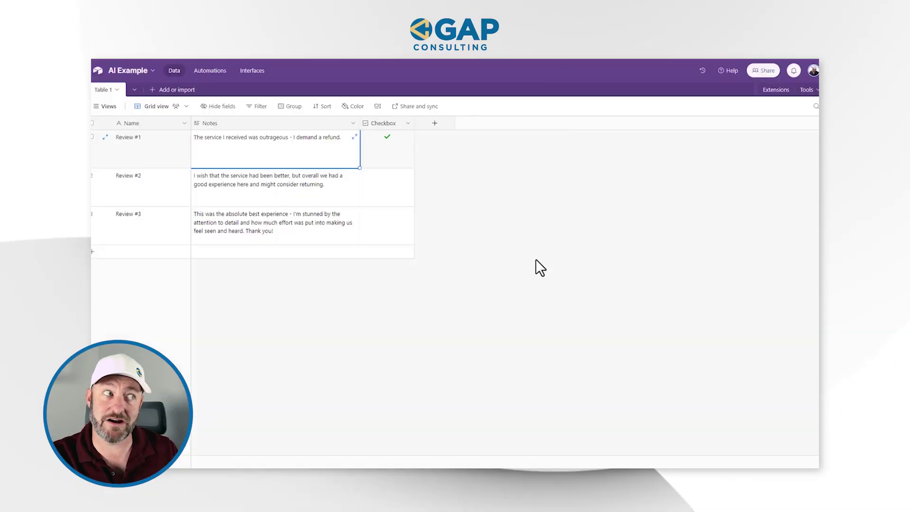
Add a Record ID formula field using RECORD_ID() to Table 1.
click(435, 123)
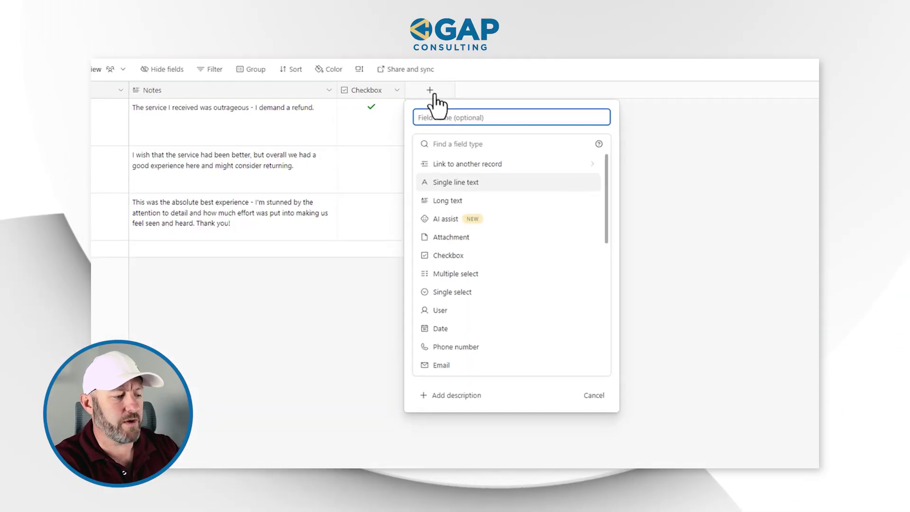
text(Record ID)
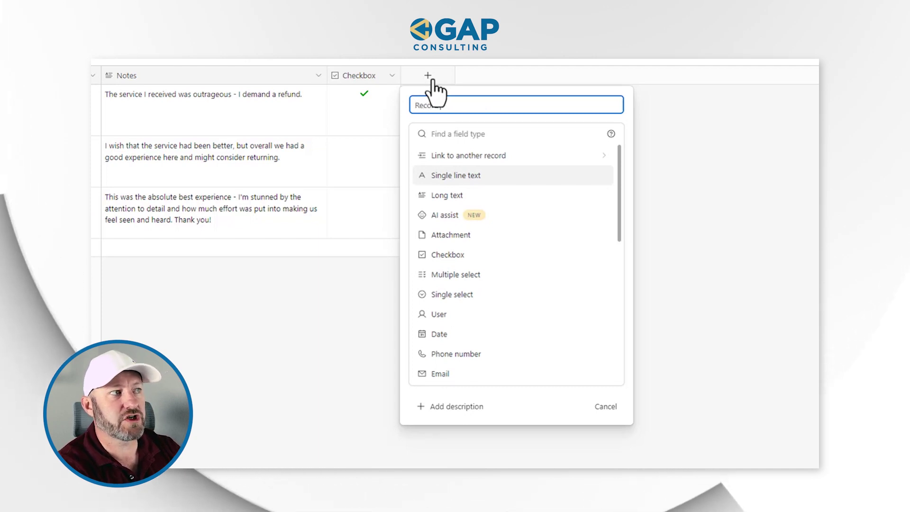
key(Tab)
text(fo)
key(Return)
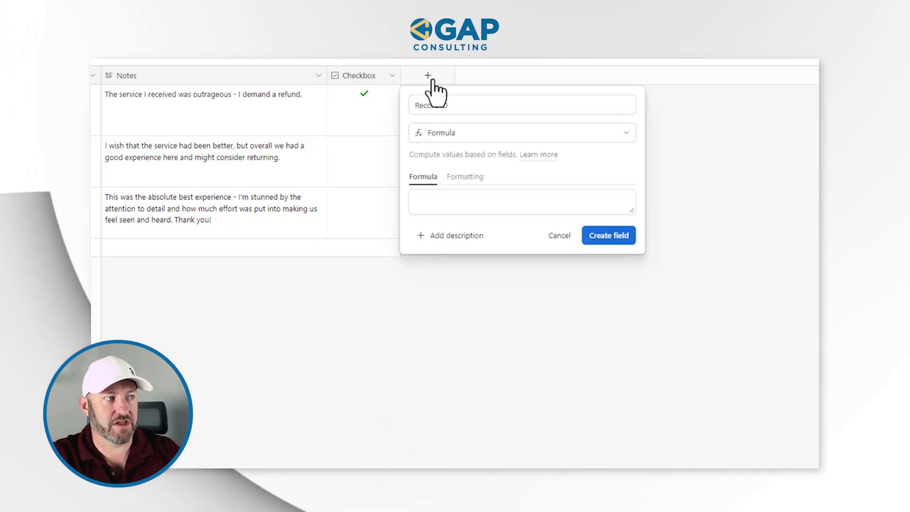
click(463, 202)
text(rec)
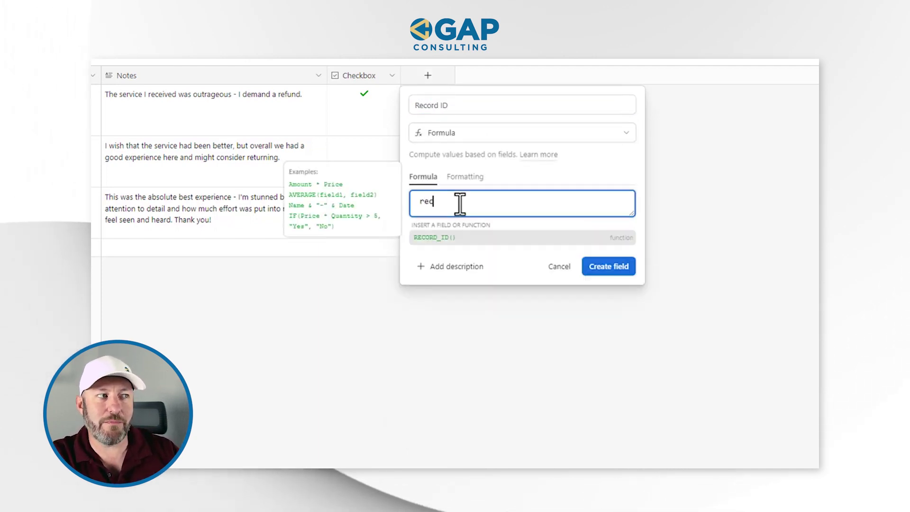
click(468, 237)
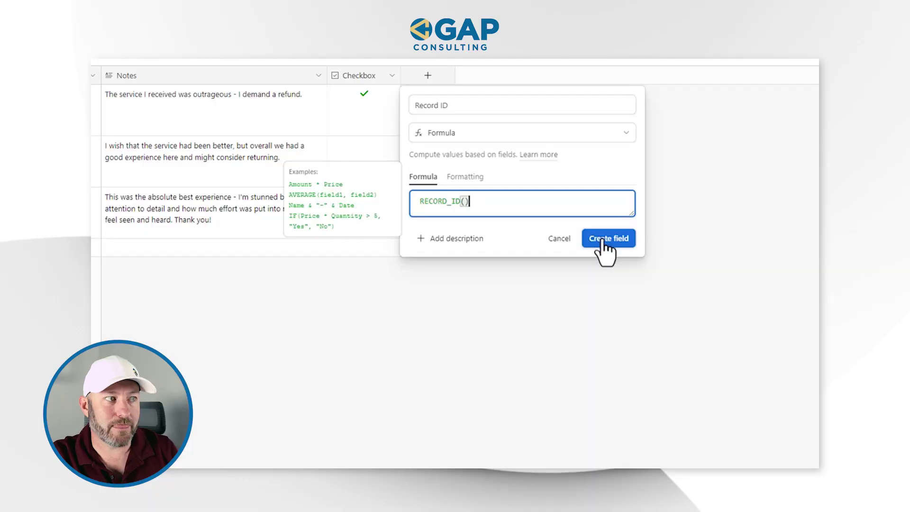
click(617, 238)
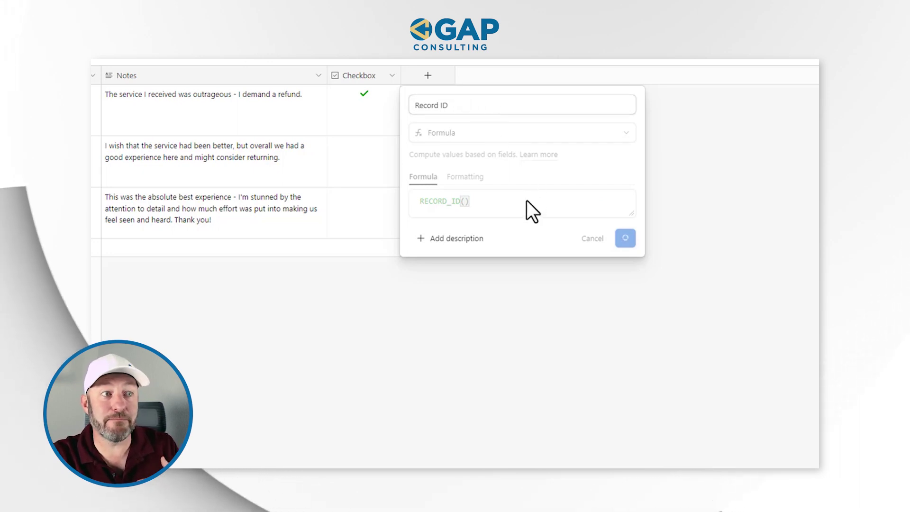
click(457, 113)
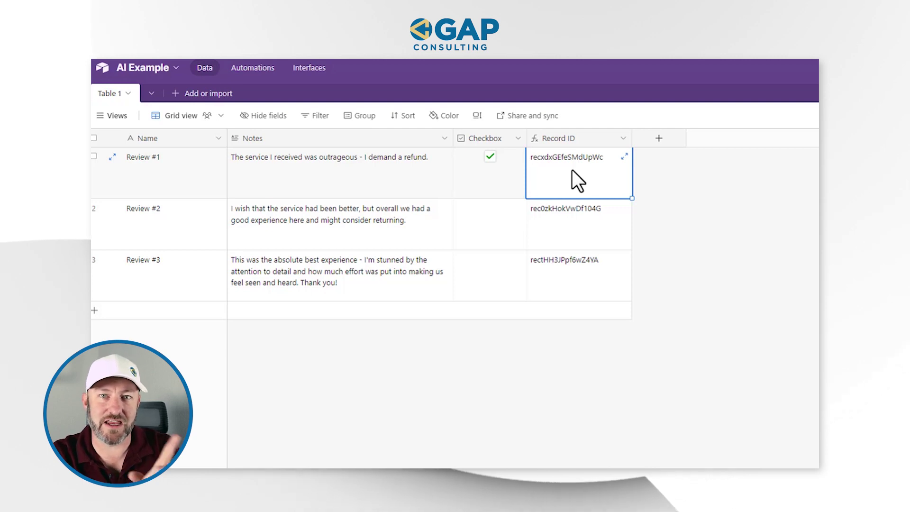
Add a single-select field Category of Review with options Negative, Neutral and Positive.
click(674, 175)
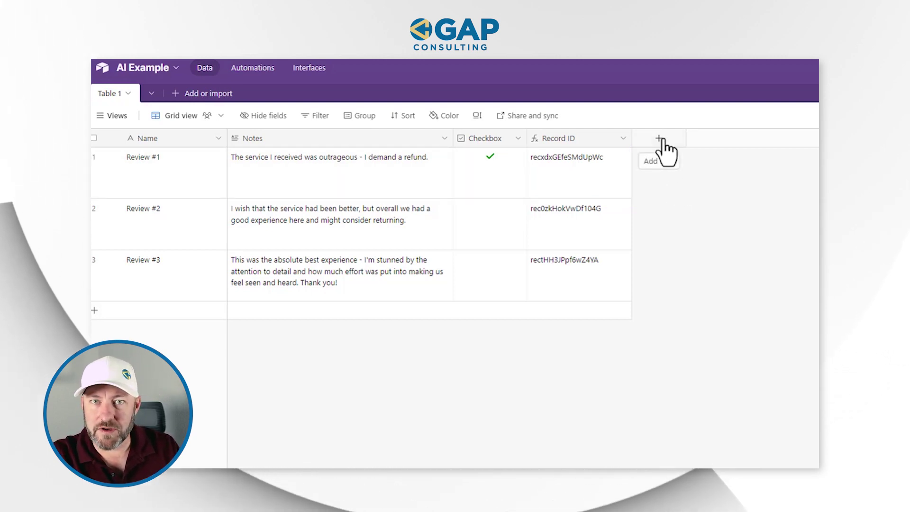
click(662, 143)
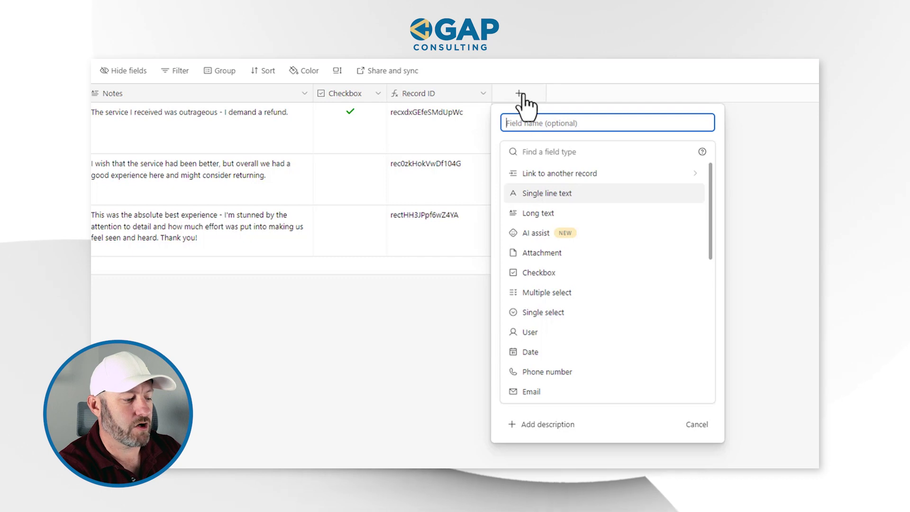
text(Category)
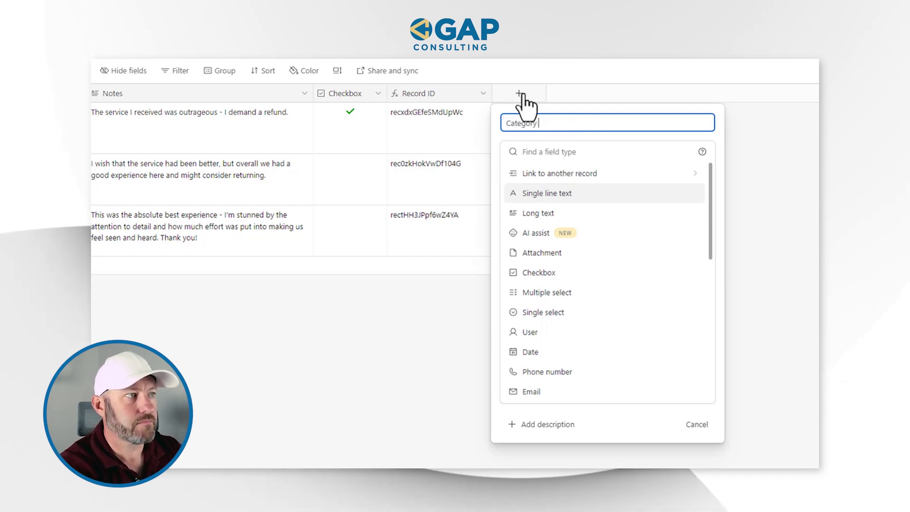
text( of Review)
key(Tab)
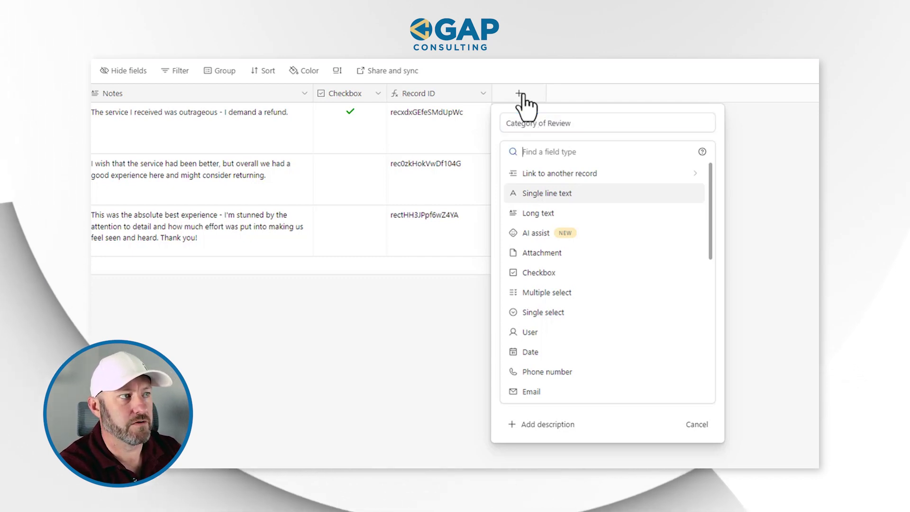
text(sing)
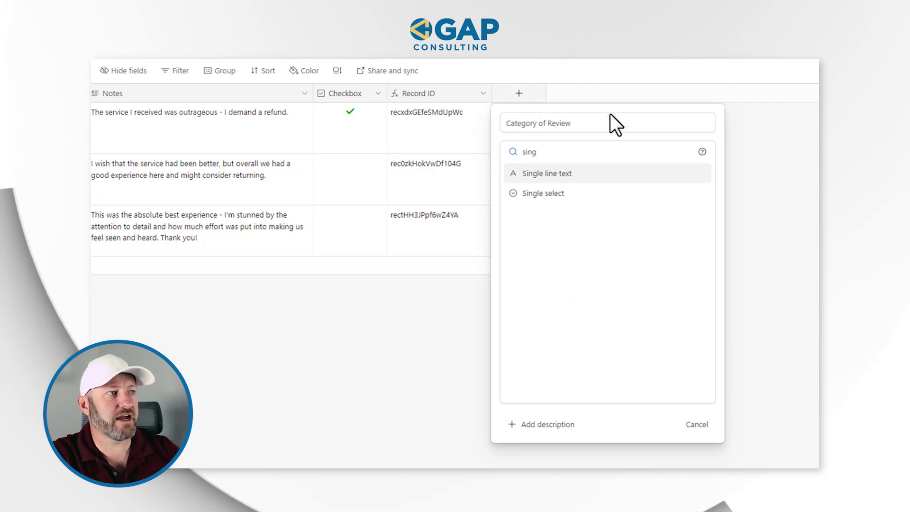
click(578, 194)
click(556, 258)
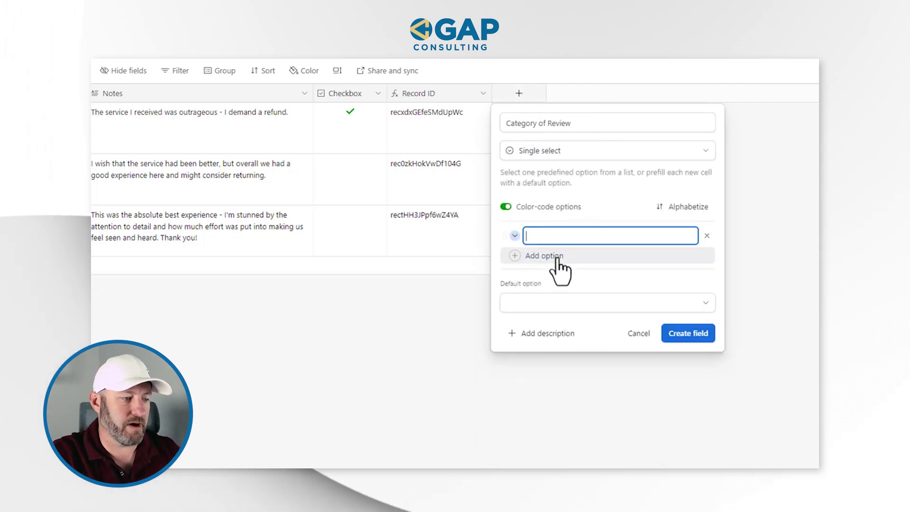
text(Negative)
key(Return)
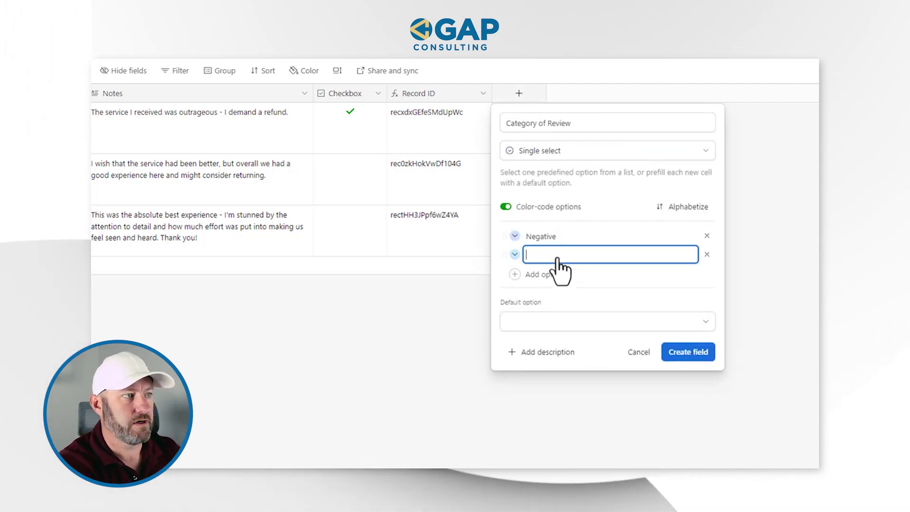
text(Neutral)
key(Return)
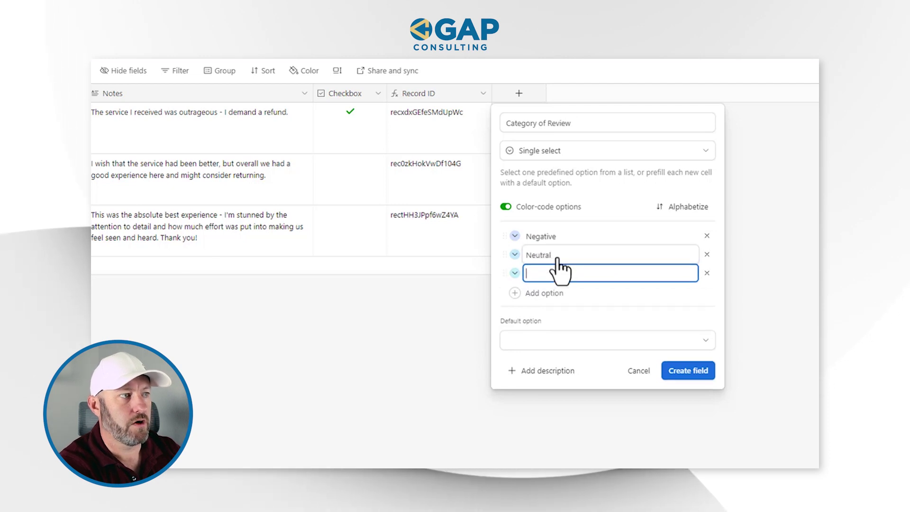
text(Positive)
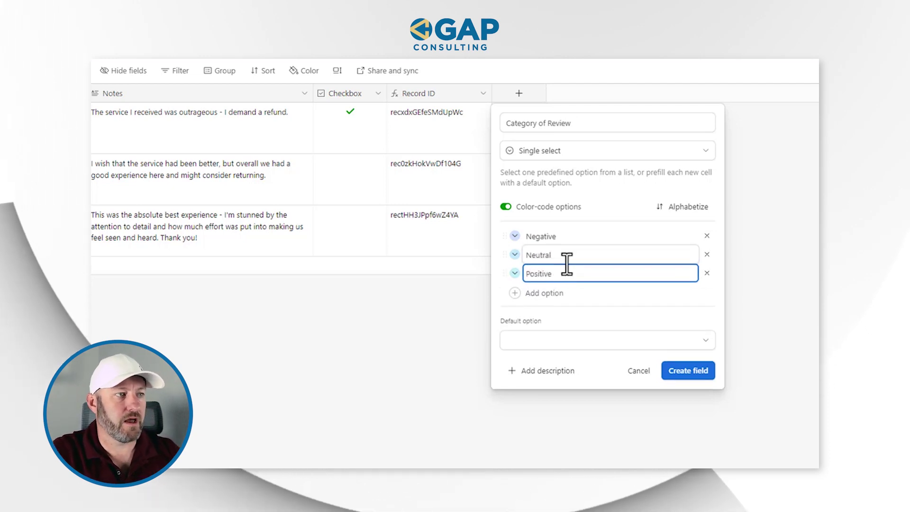
click(709, 379)
Add a single-select field Follow Up with options Yes and No.
scroll(577, 177, right, 3)
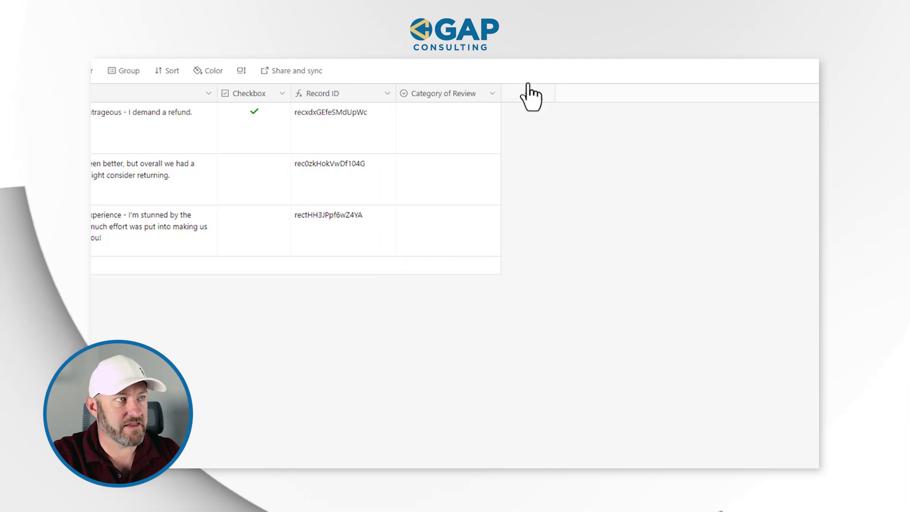
click(529, 95)
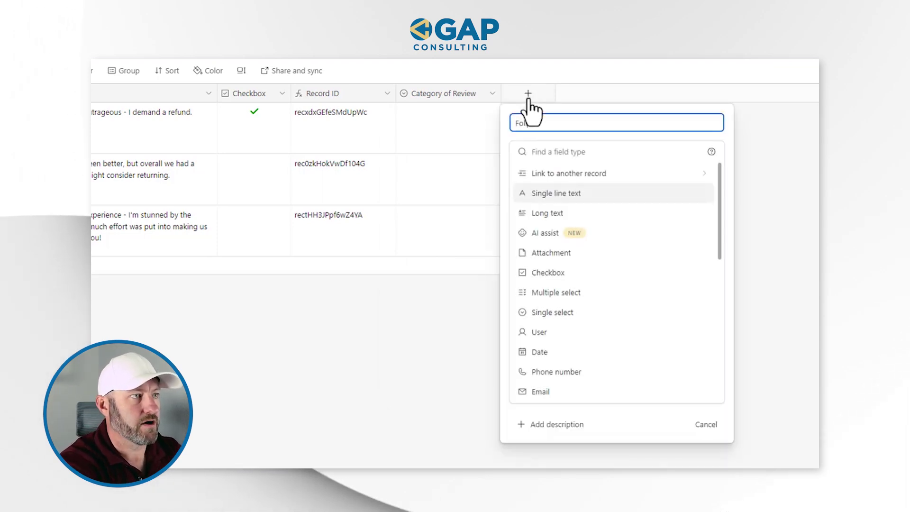
text(Follow Up)
key(Tab)
text(sin)
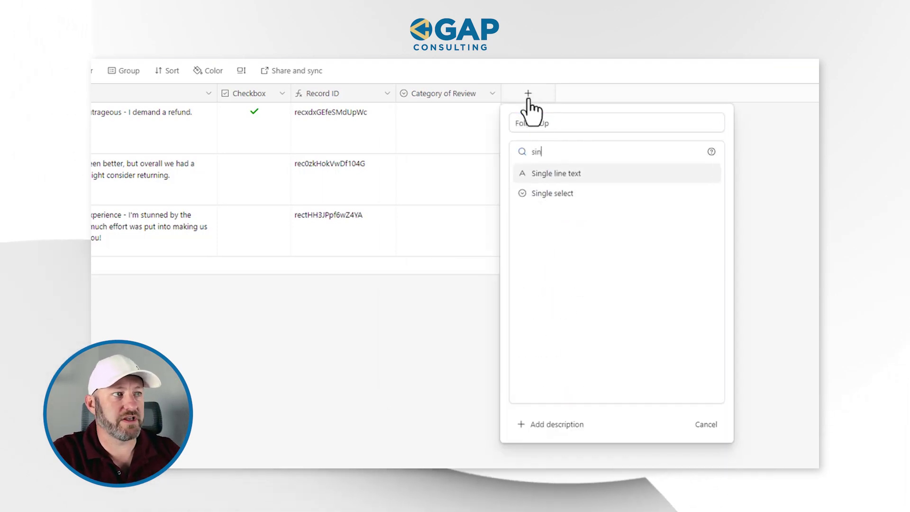
click(616, 194)
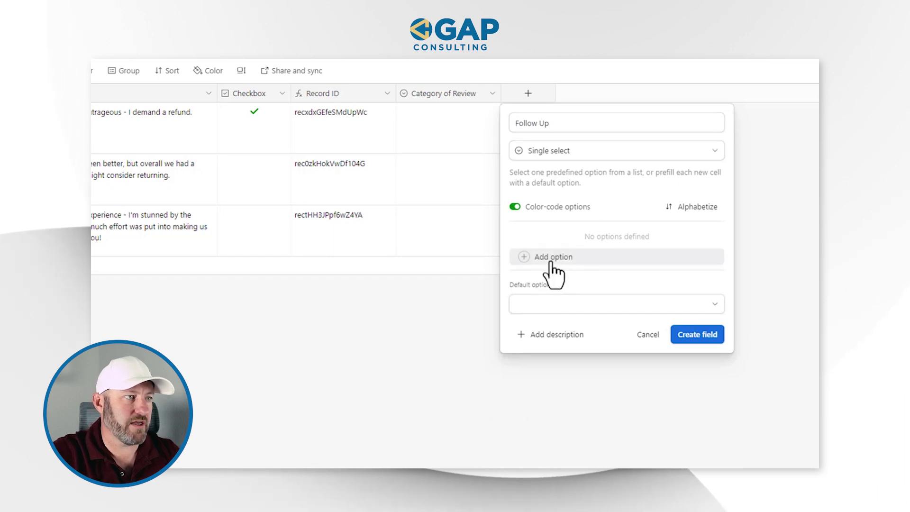
text(Yes)
key(Return)
text(N)
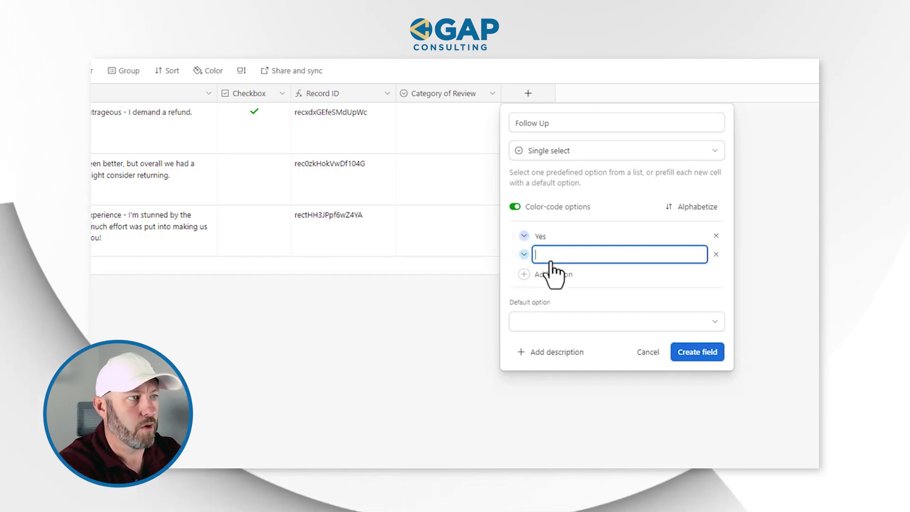
text(o)
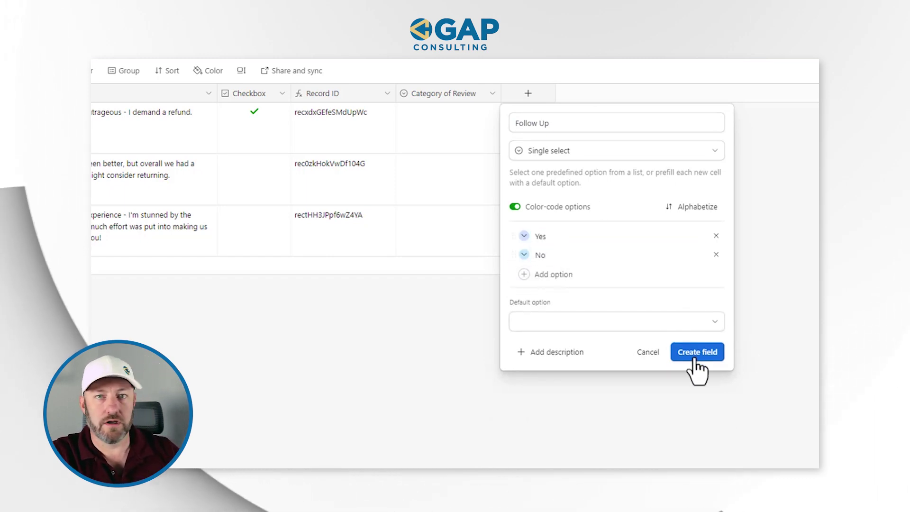
click(697, 353)
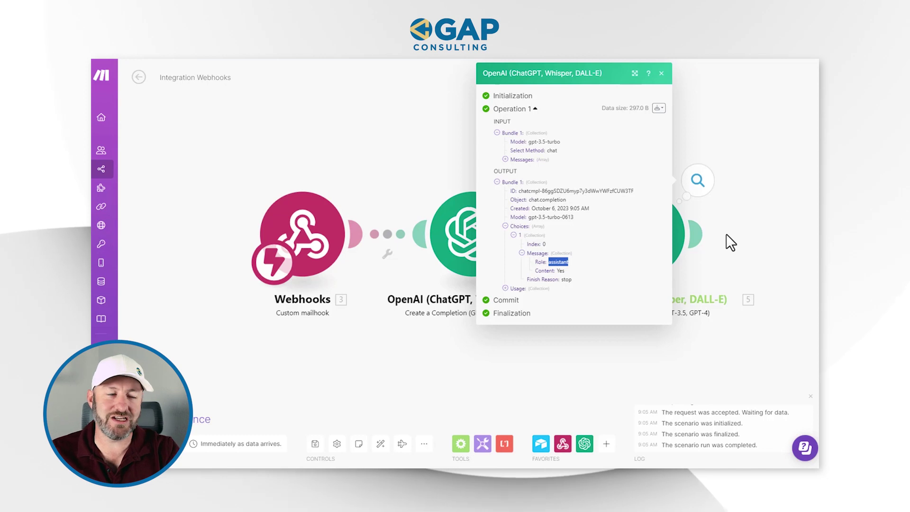
Add an Airtable Upsert a Record module using My Airtable connection and the AI Example base.
click(707, 234)
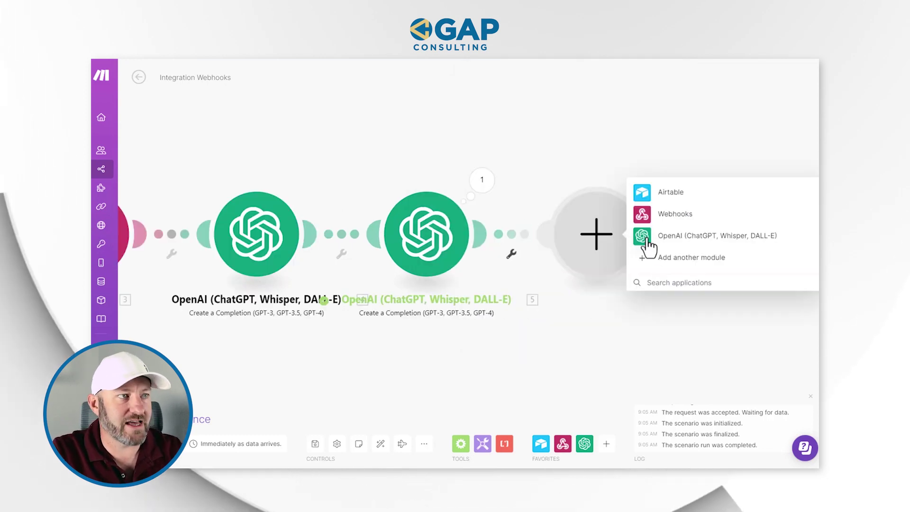
click(669, 196)
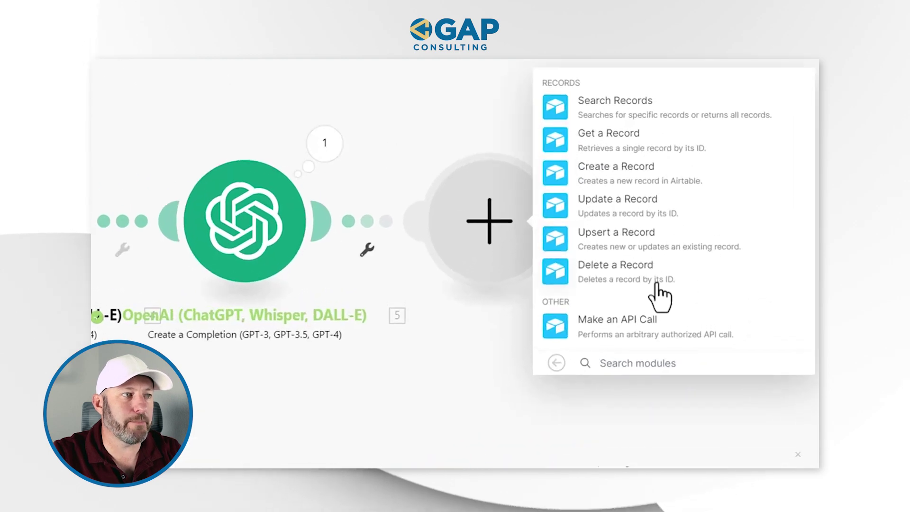
click(588, 247)
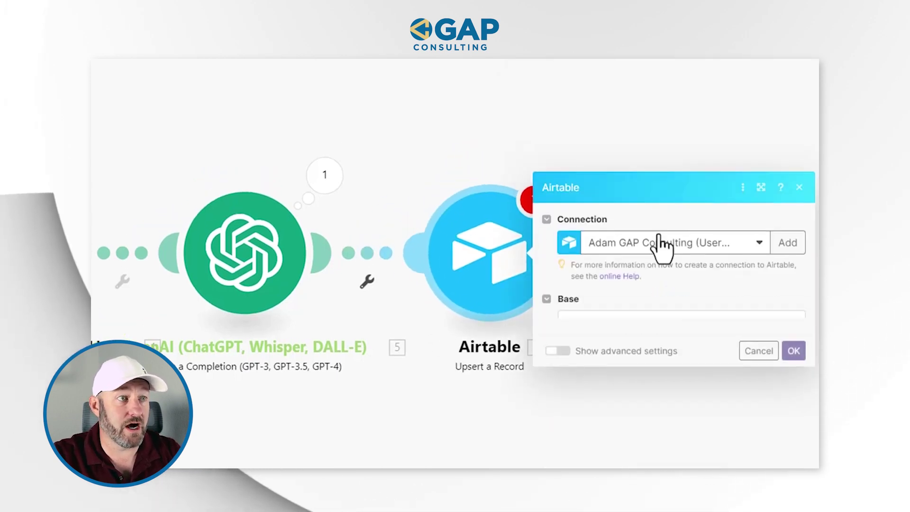
click(661, 244)
click(636, 269)
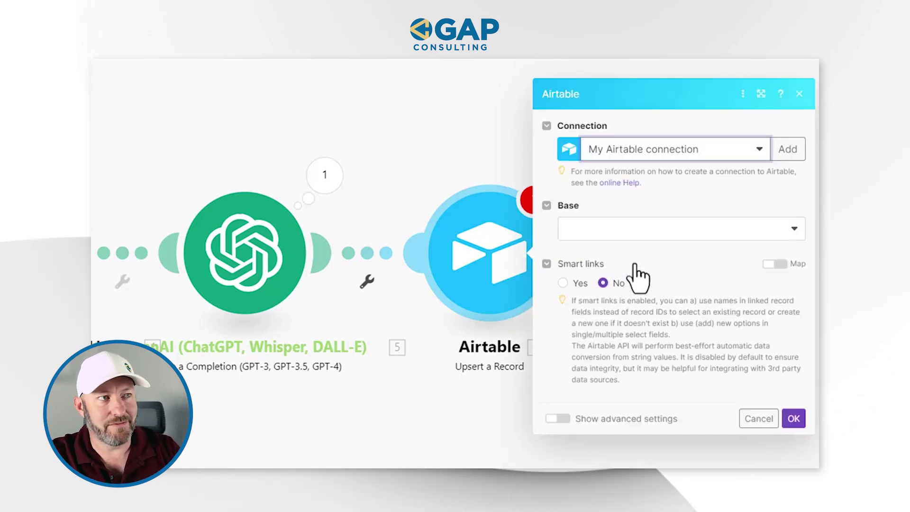
click(640, 232)
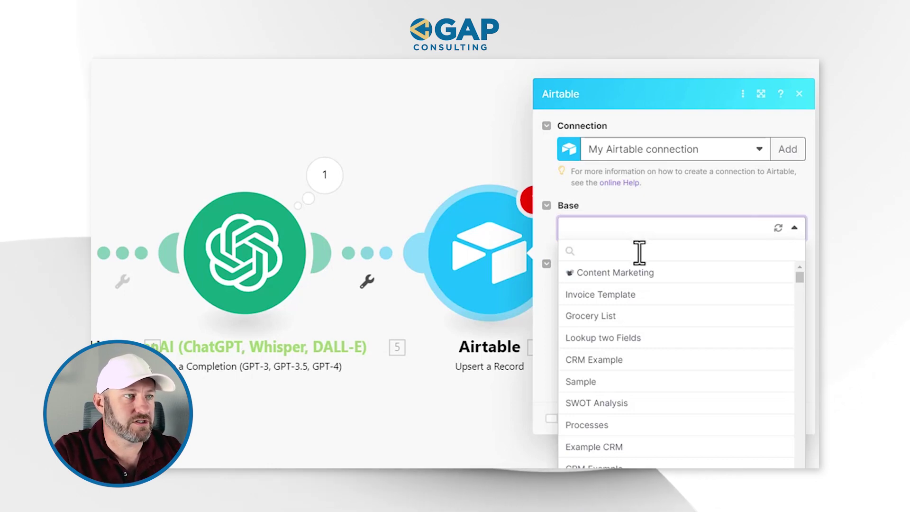
text(ai exa)
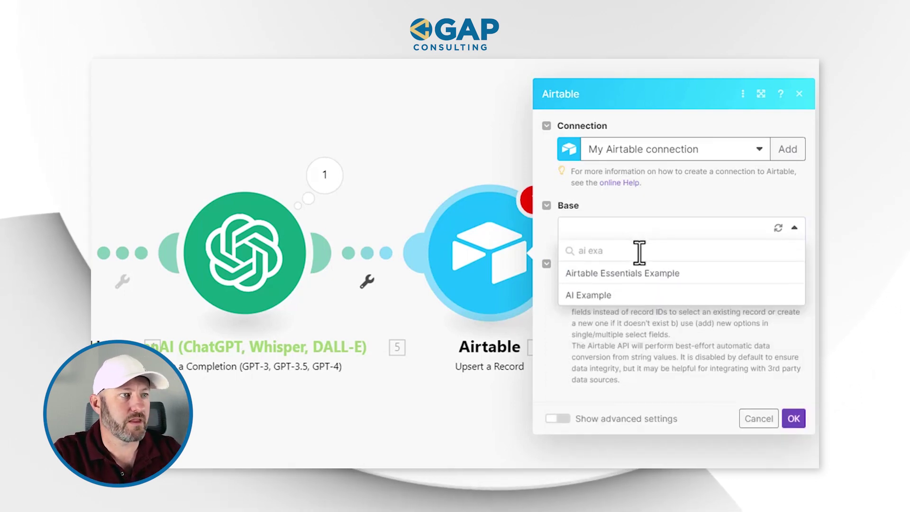
click(638, 292)
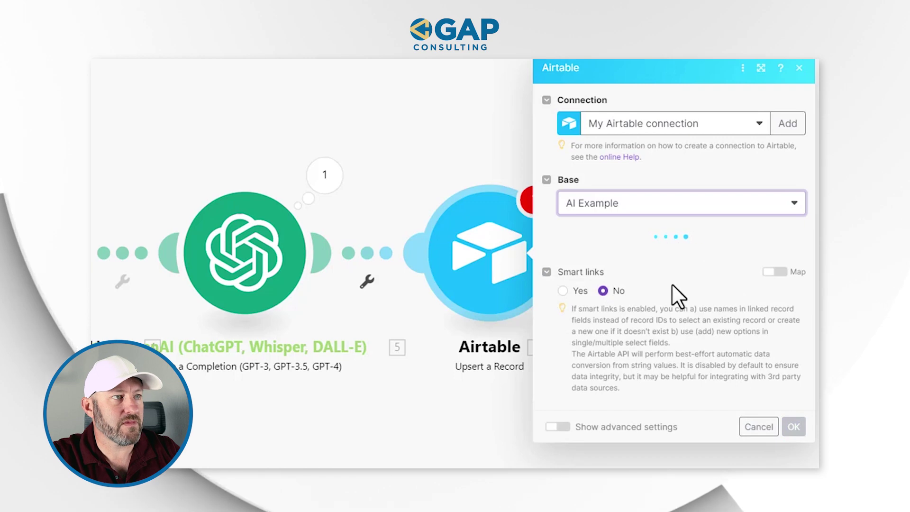
Target Table 1 and map the mailhook Subject into the Record ID field.
click(655, 256)
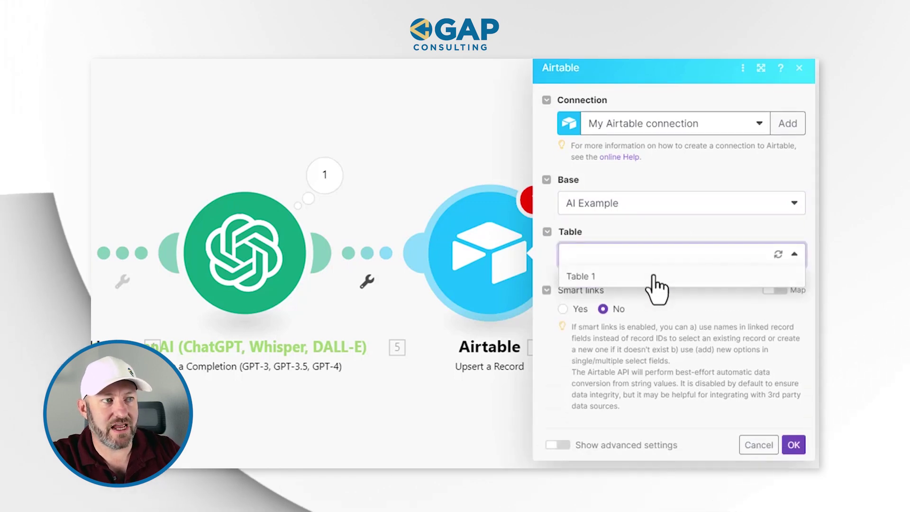
click(655, 276)
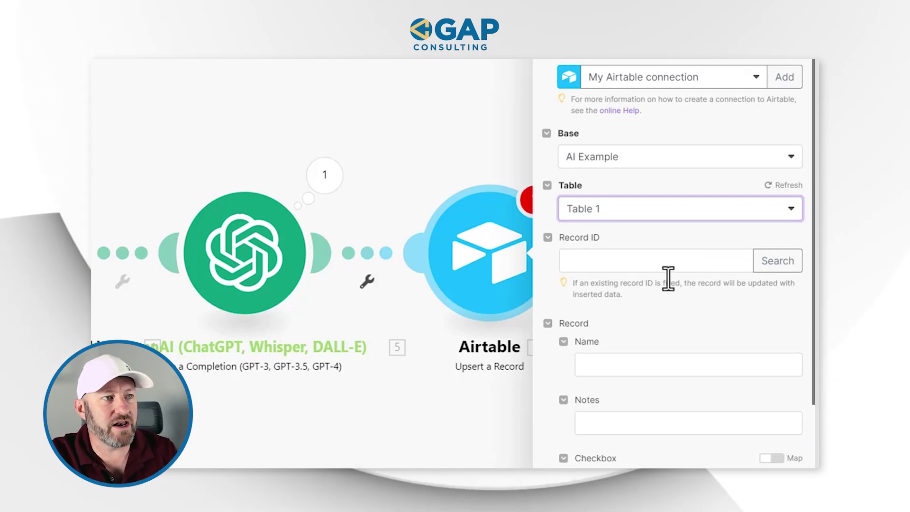
click(664, 262)
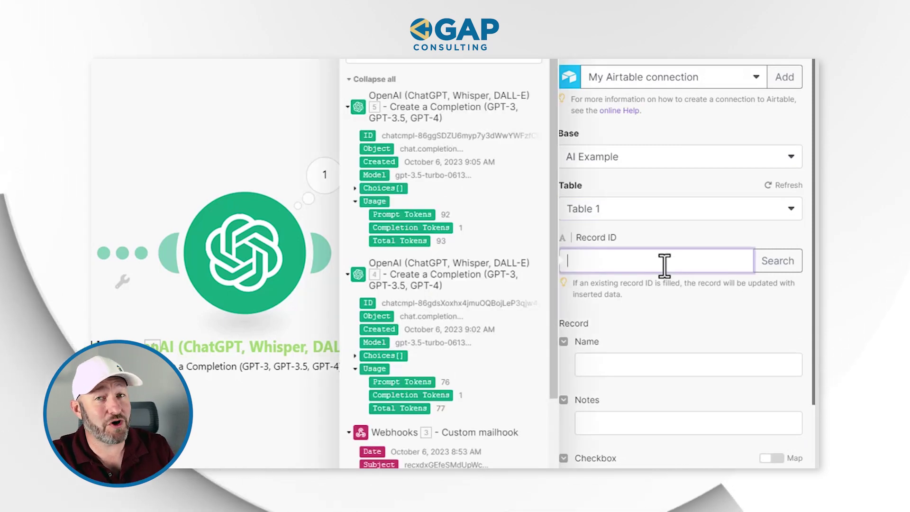
scroll(486, 325, down, 4)
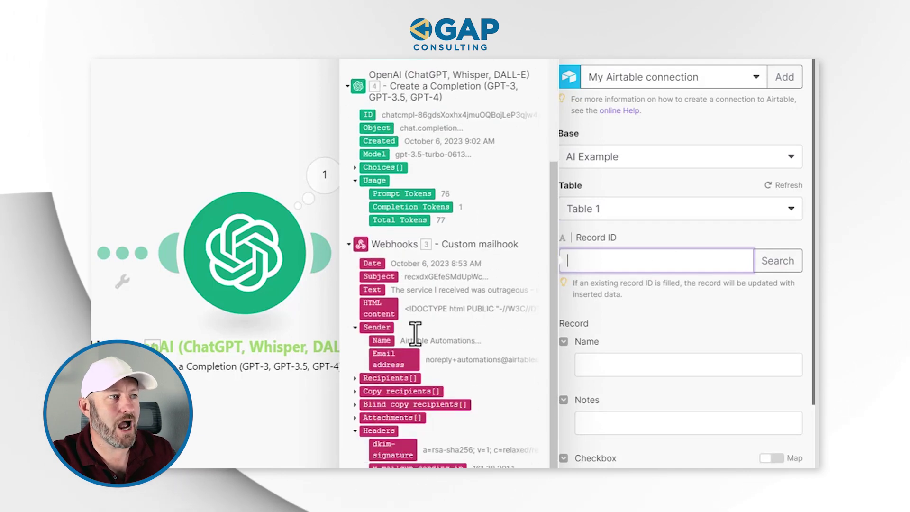
click(382, 277)
click(636, 300)
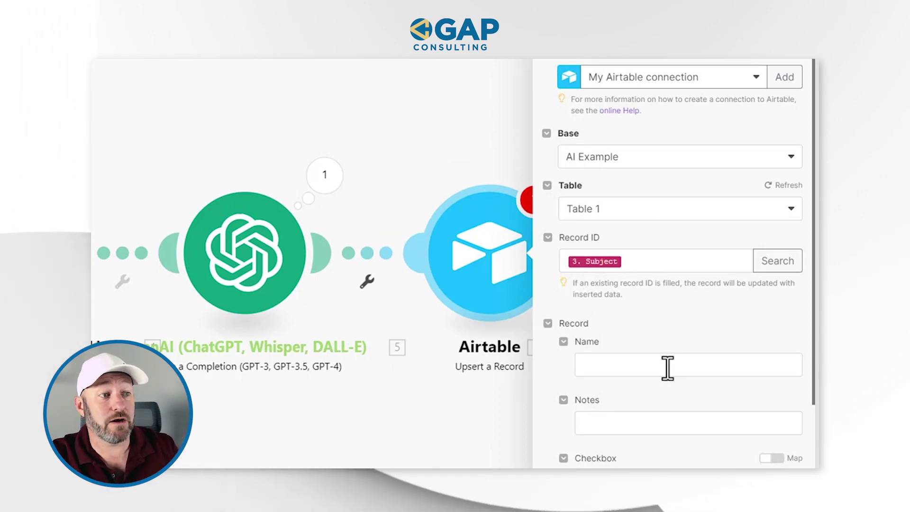
scroll(667, 367, down, 5)
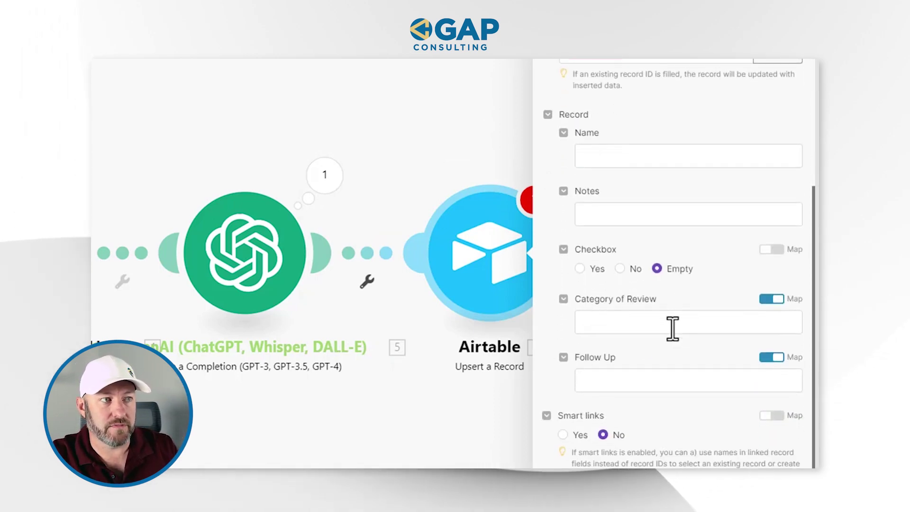
Map module 4's Message.Content to Category of Review and module 5's to Follow Up, then save.
click(673, 328)
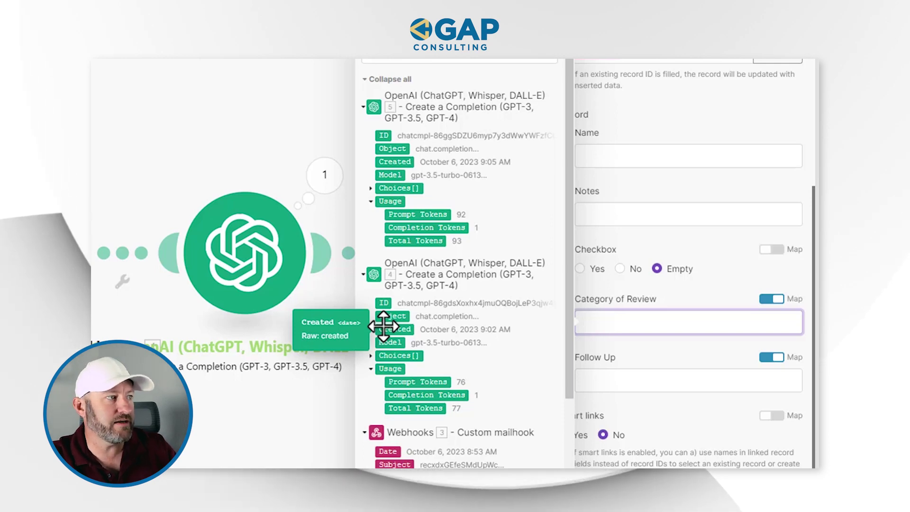
click(372, 356)
scroll(378, 375, down, 3)
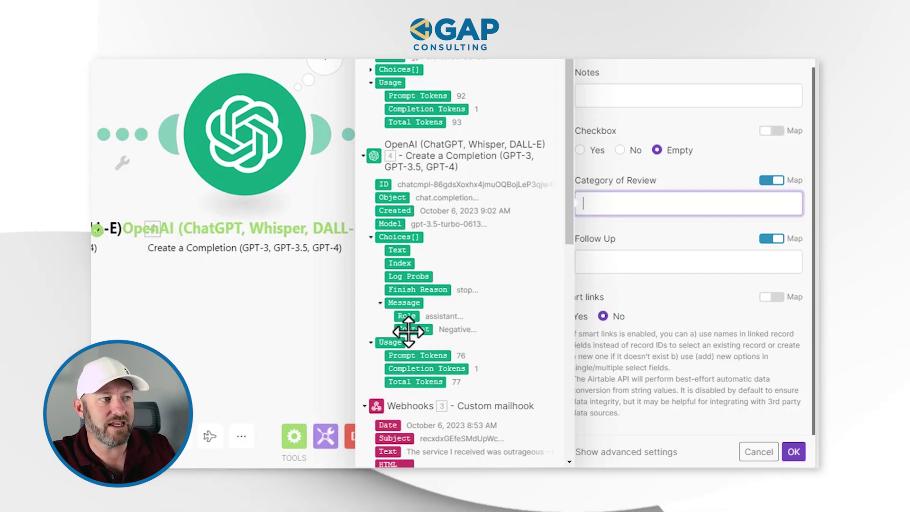
drag(411, 331, 408, 332)
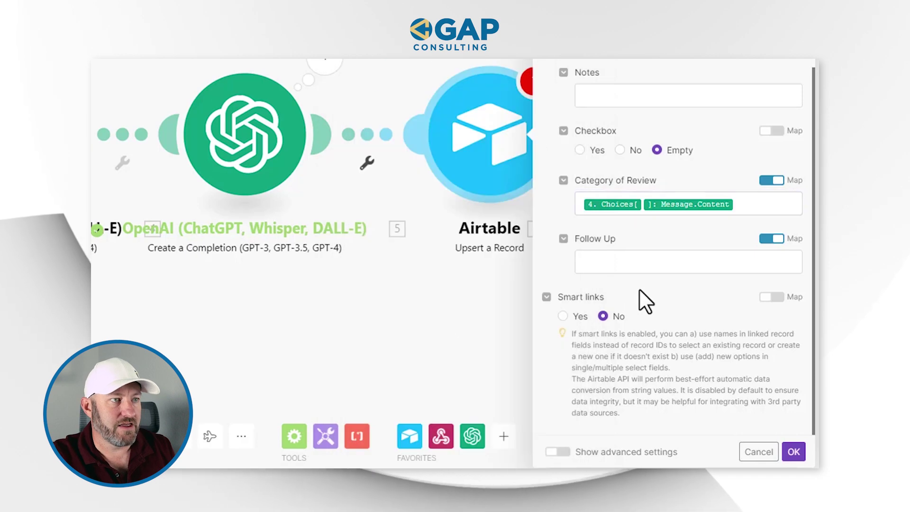
click(673, 264)
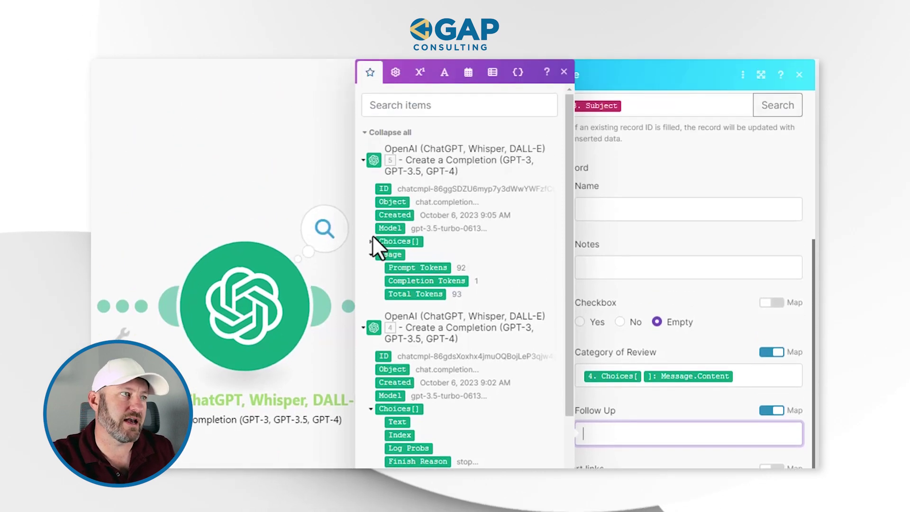
click(372, 241)
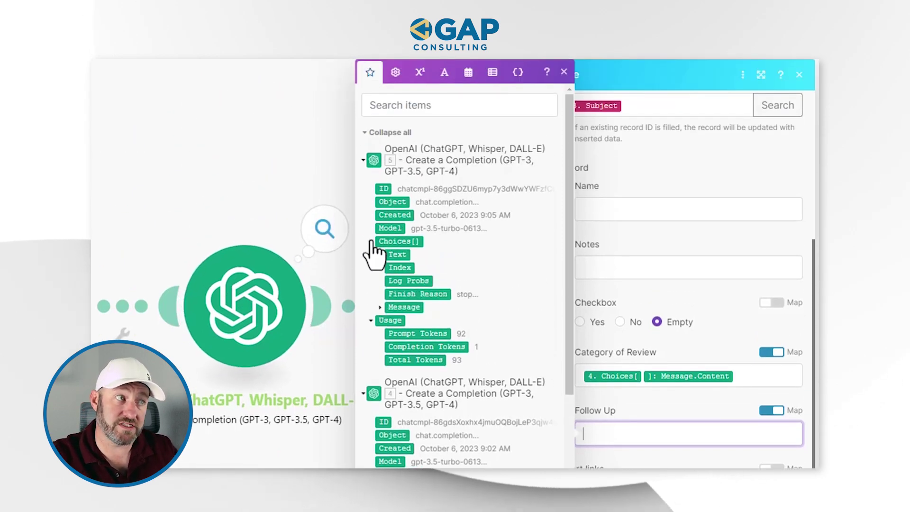
click(381, 308)
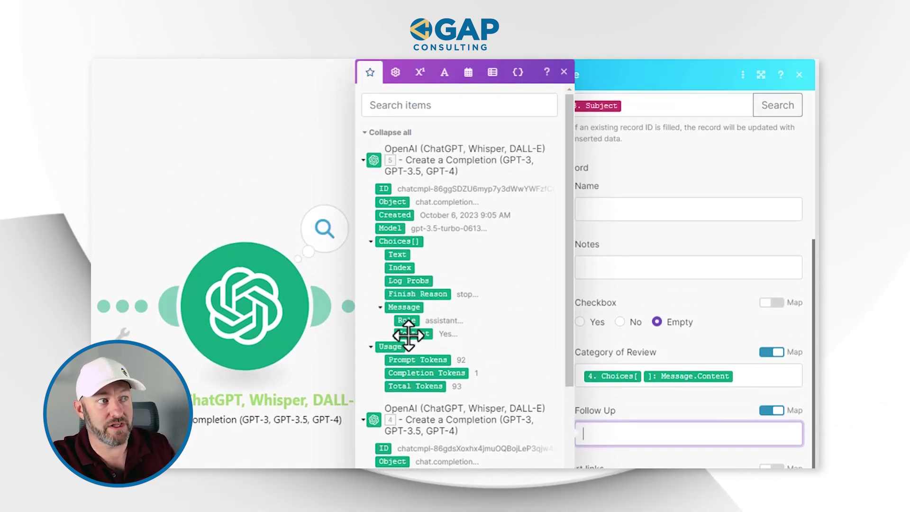
click(409, 334)
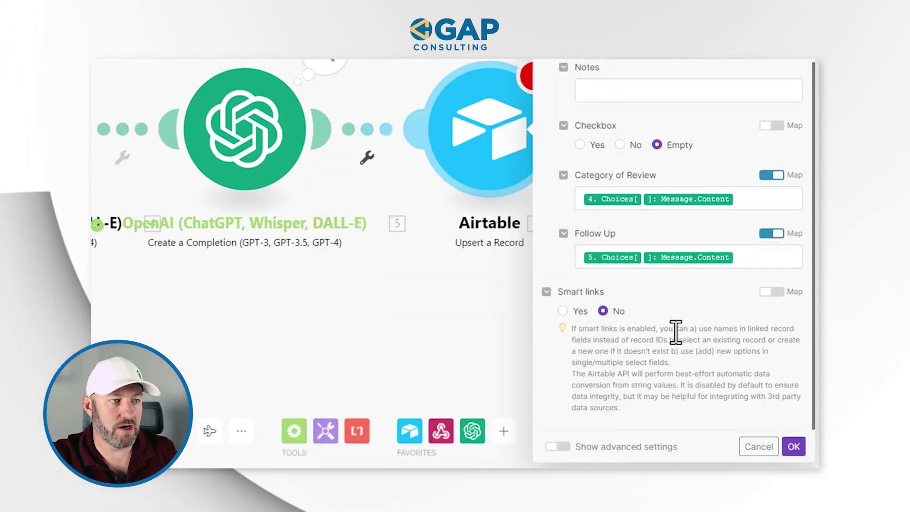
click(792, 448)
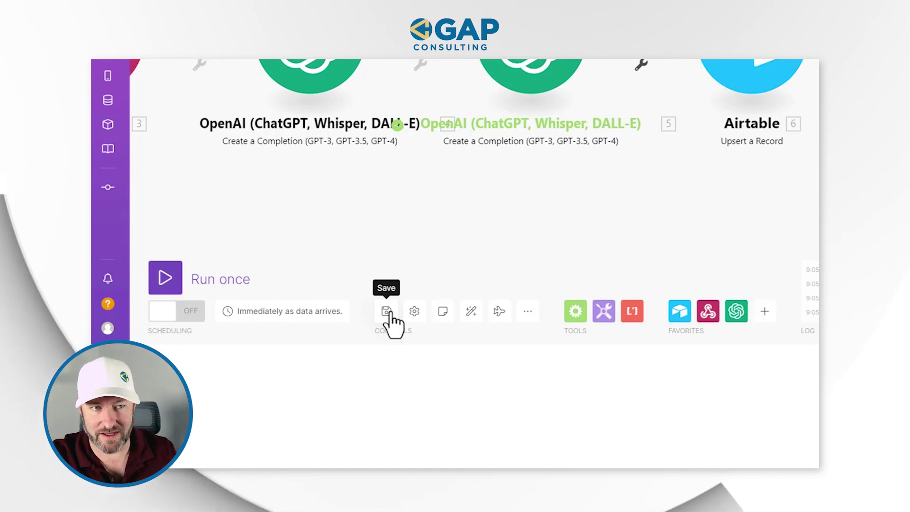
Switch the scenario on, then toggle Review #1's checkbox in Airtable to retrigger it.
click(184, 317)
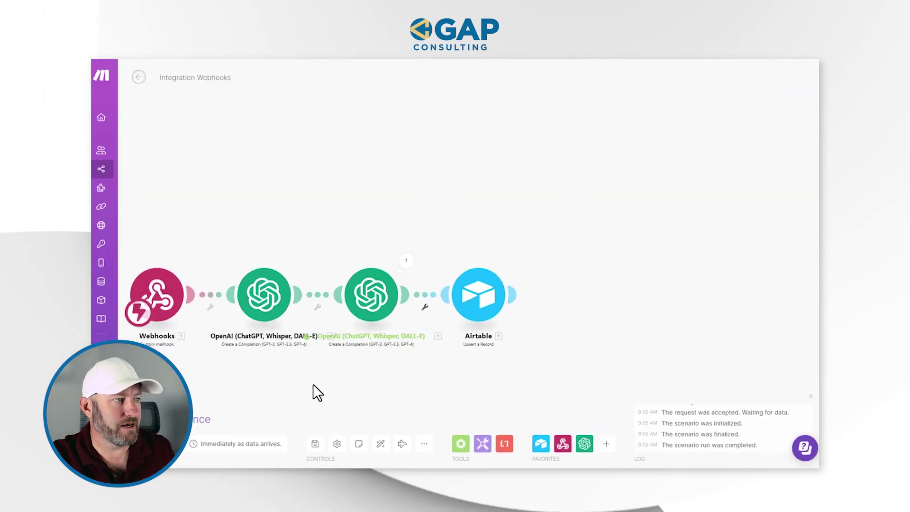
scroll(486, 327, up, 3)
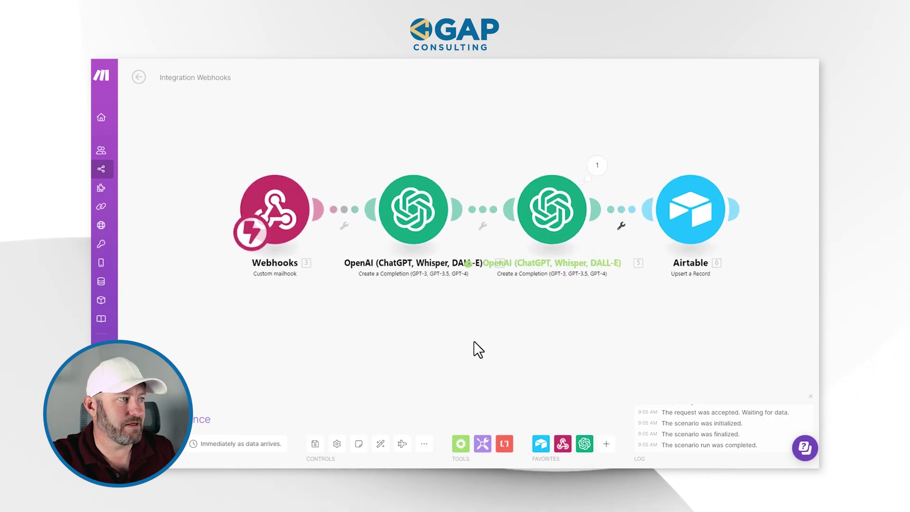
click(139, 77)
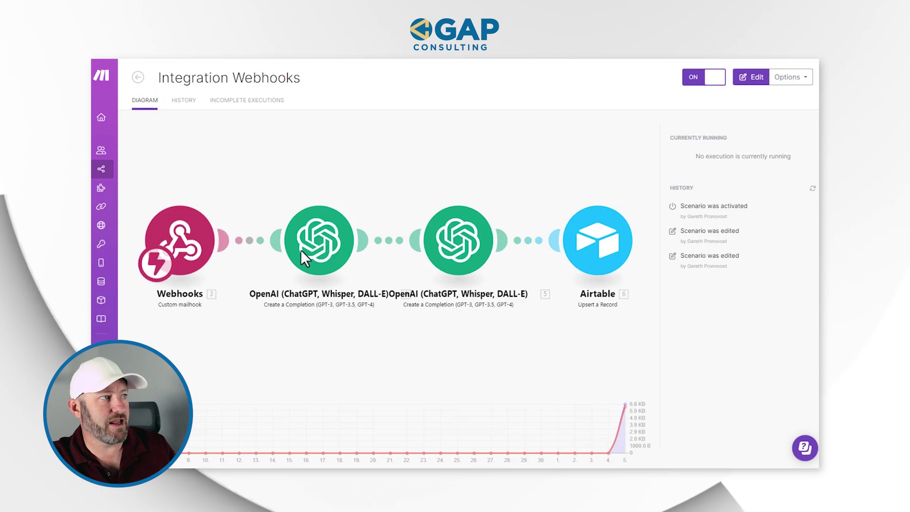
click(648, 60)
click(440, 154)
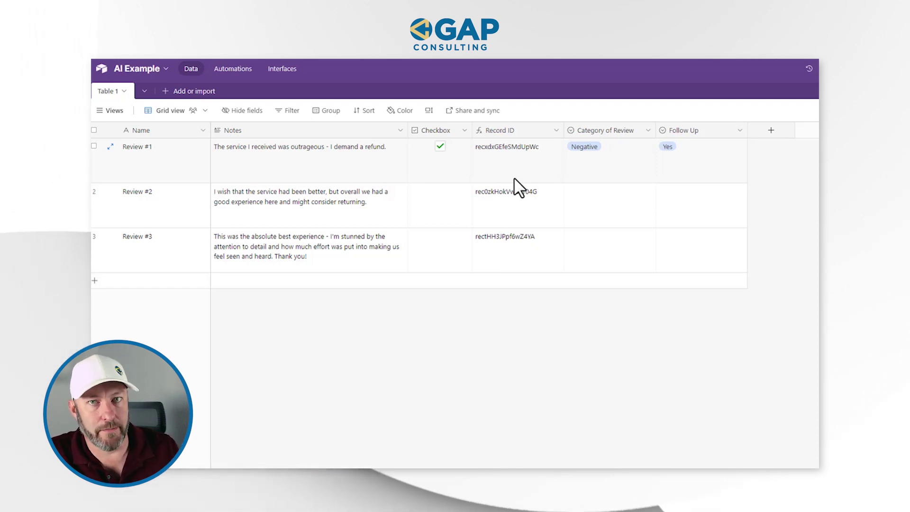
Tick Review #2's checkbox in Airtable to send it for sentiment analysis.
click(351, 219)
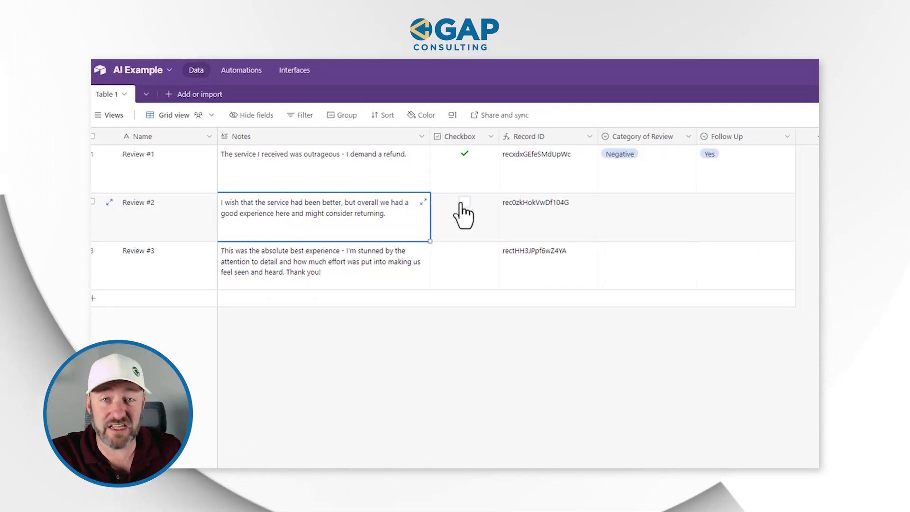
click(462, 203)
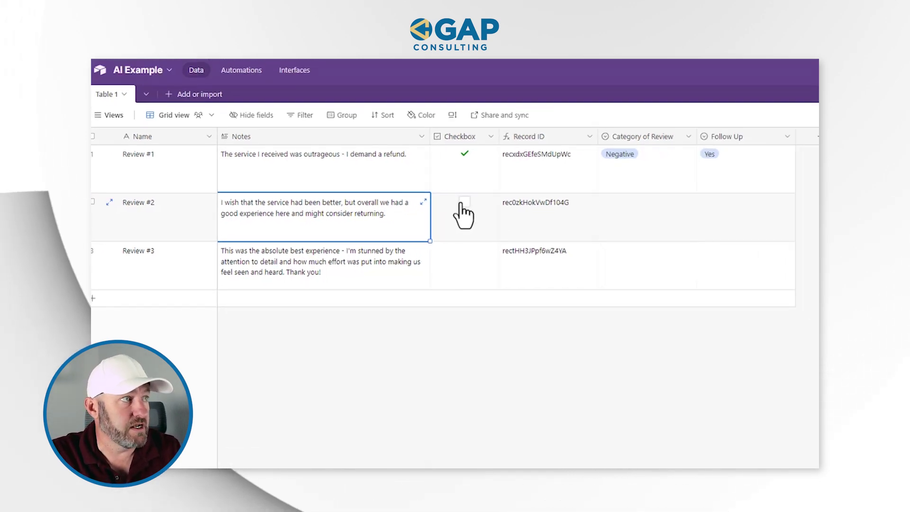
click(545, 218)
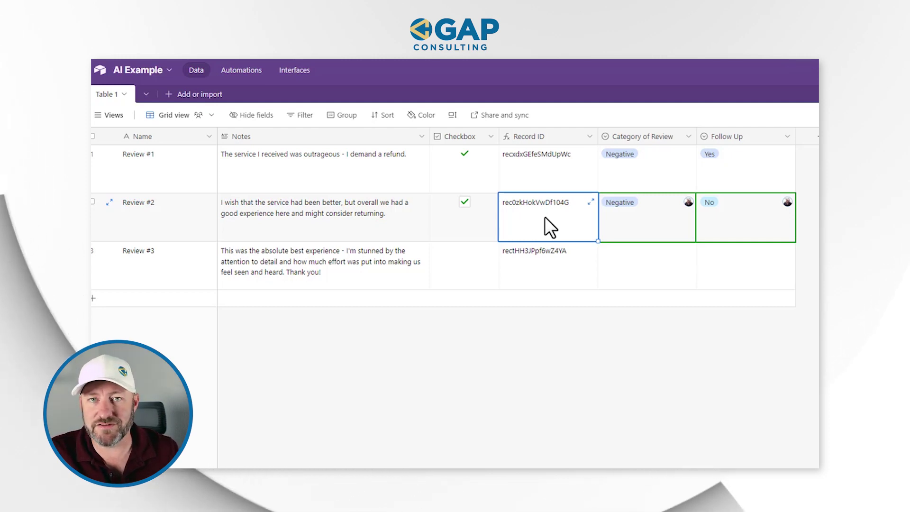
Verify Review #2 now reads Negative with Follow Up No, then select Review #3.
click(632, 214)
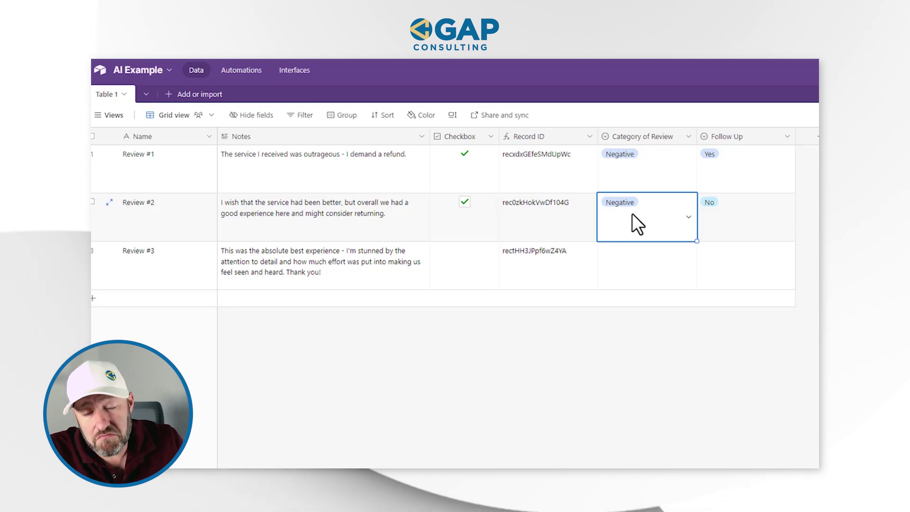
click(385, 218)
click(767, 232)
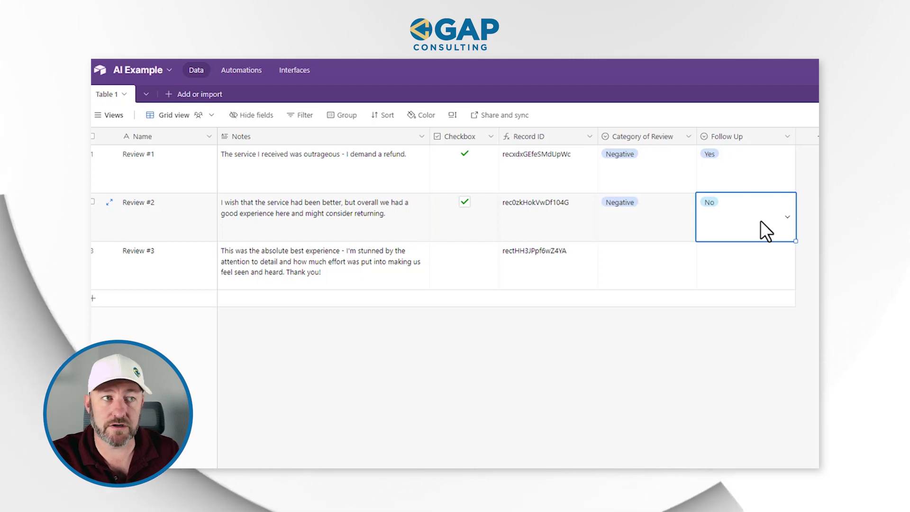
click(273, 277)
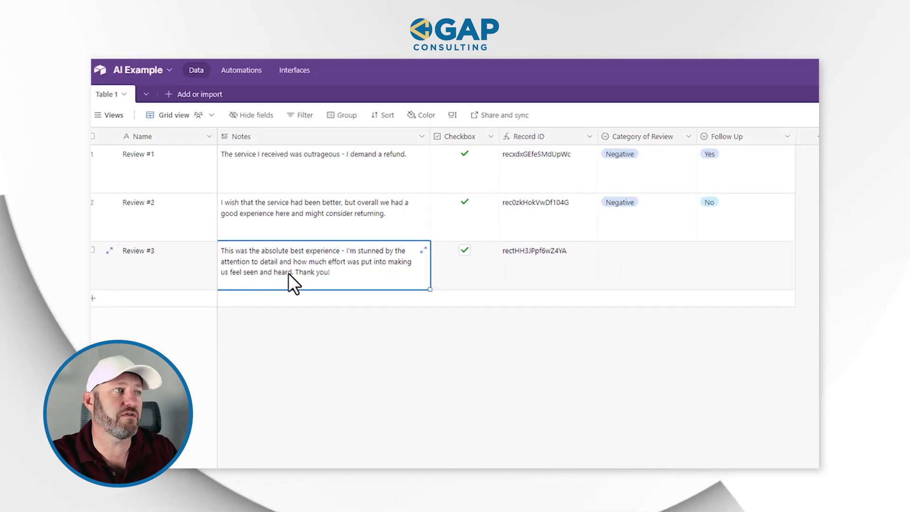
Verify Review #3's Category of Review is Positive and Follow Up is No.
click(675, 350)
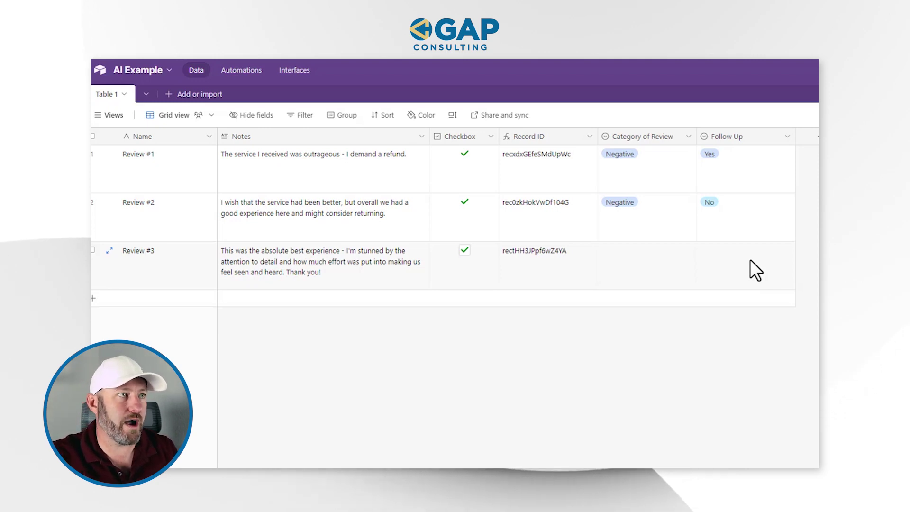
click(651, 270)
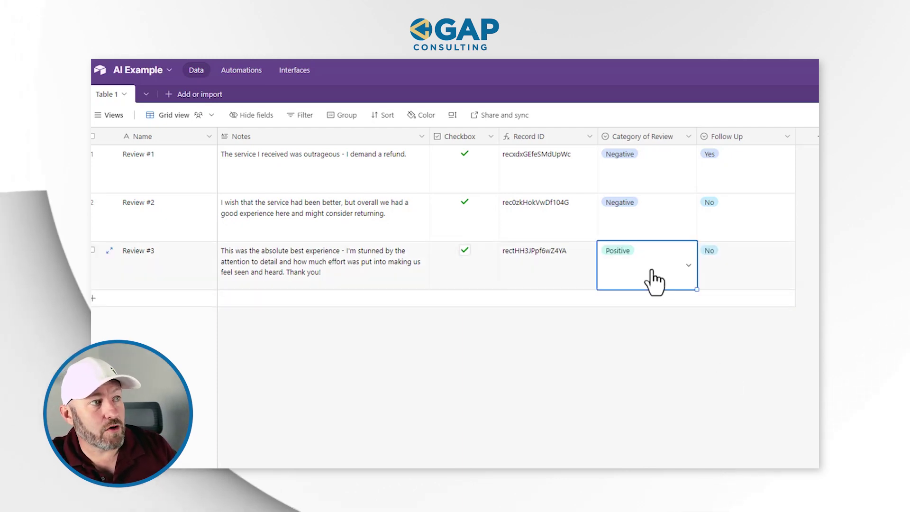
click(780, 271)
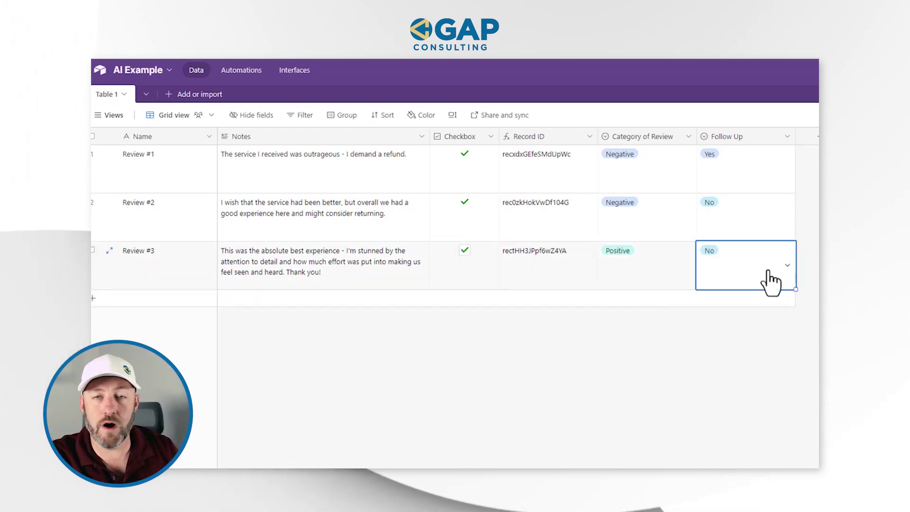
key(Escape)
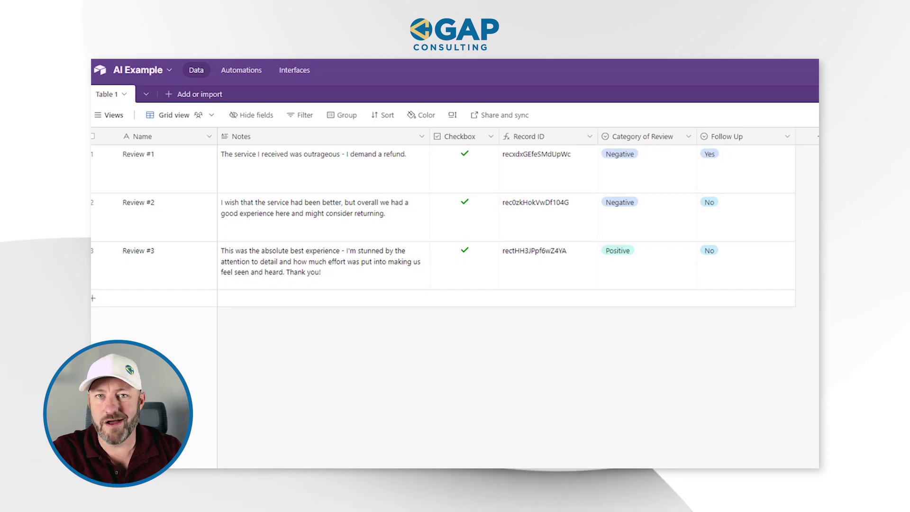